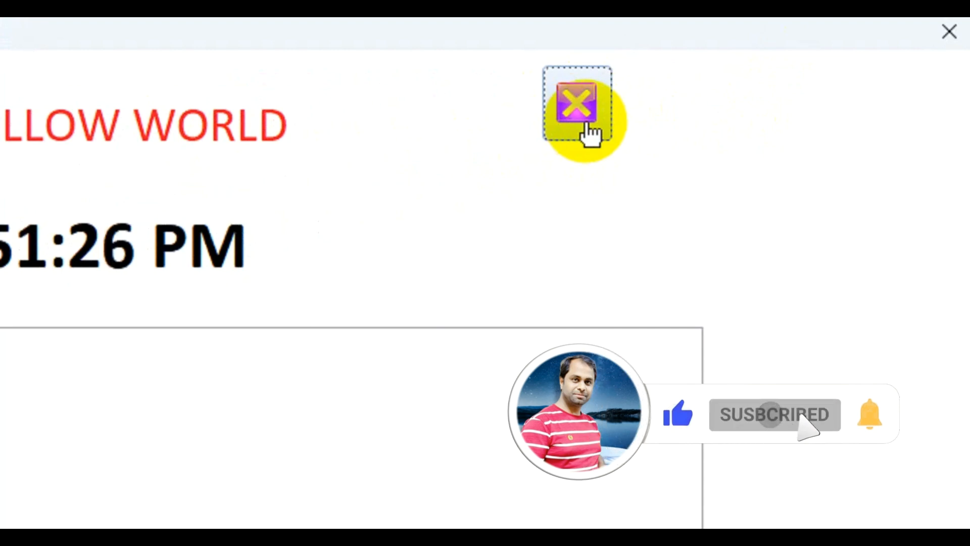
# Switch the Deshaboard form to Design View and enlarge the New Line button to about 1.67 inches wide and 0.5 inches high
pyautogui.rightClick(673, 94)
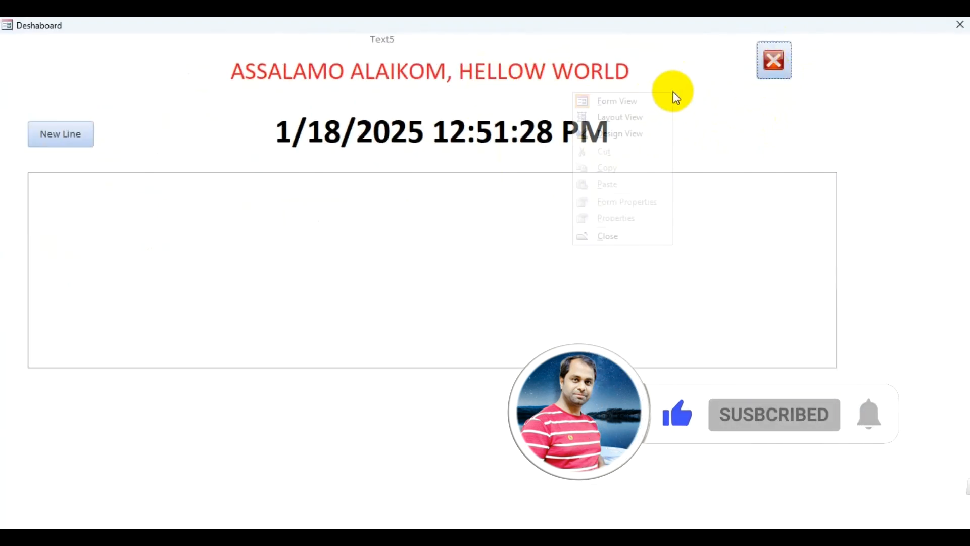
pyautogui.click(630, 133)
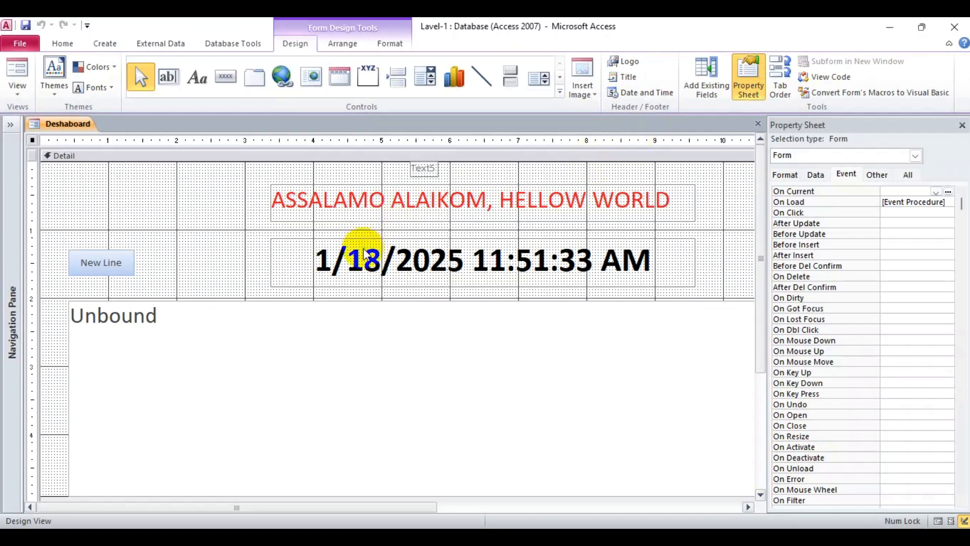
pyautogui.click(104, 266)
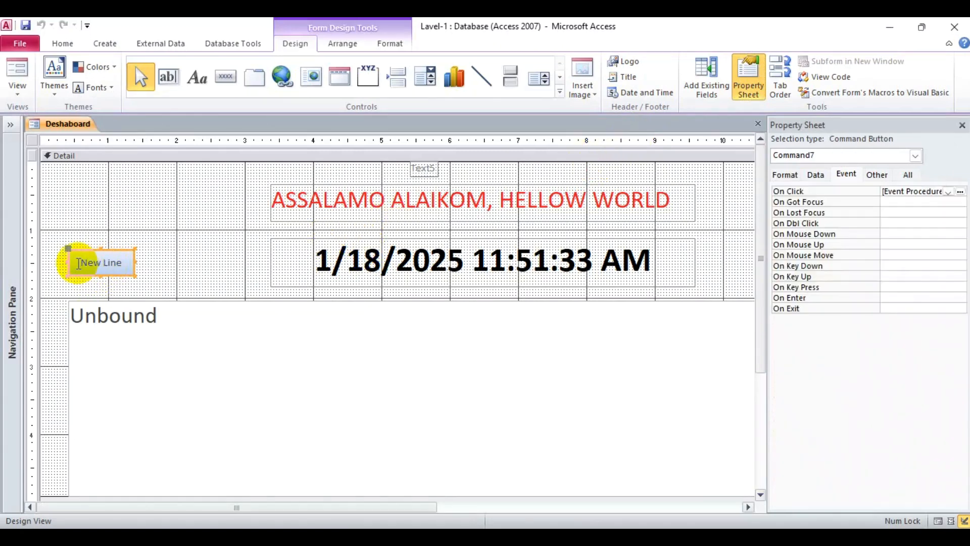
pyautogui.moveTo(135, 262); pyautogui.dragTo(184, 262)
pyautogui.click(200, 271)
pyautogui.click(152, 268)
pyautogui.moveTo(124, 276); pyautogui.dragTo(123, 284)
pyautogui.click(152, 291)
pyautogui.click(148, 268)
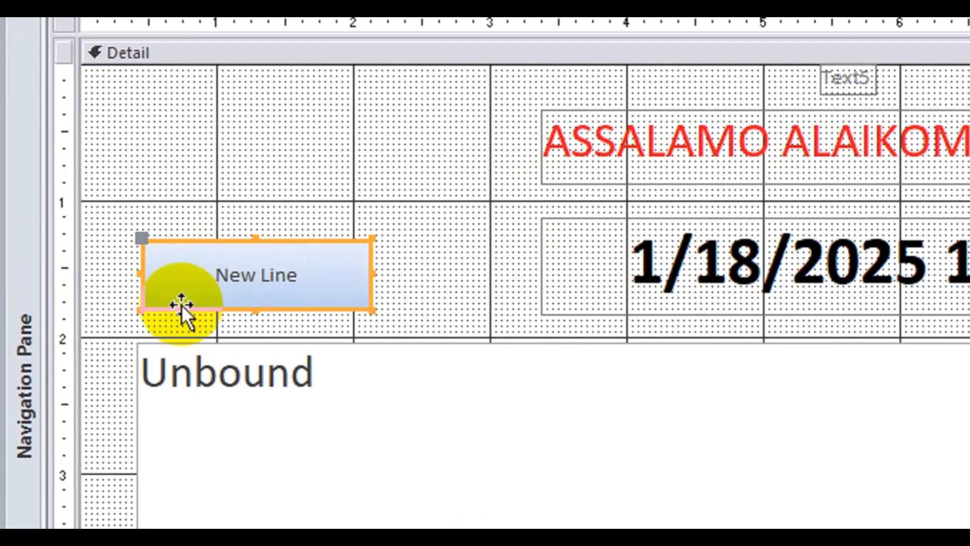
pyautogui.click(444, 309)
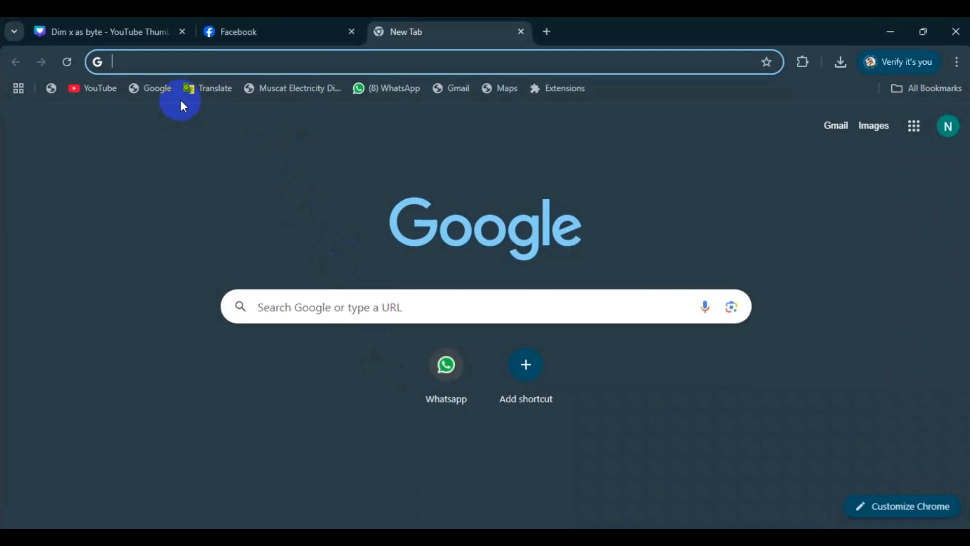
# Switch to Chrome and go to the website iconarchive.com
pyautogui.hotkey('ctrl', '+')
pyautogui.hotkey('ctrl', '+')
pyautogui.hotkey('ctrl', '+')
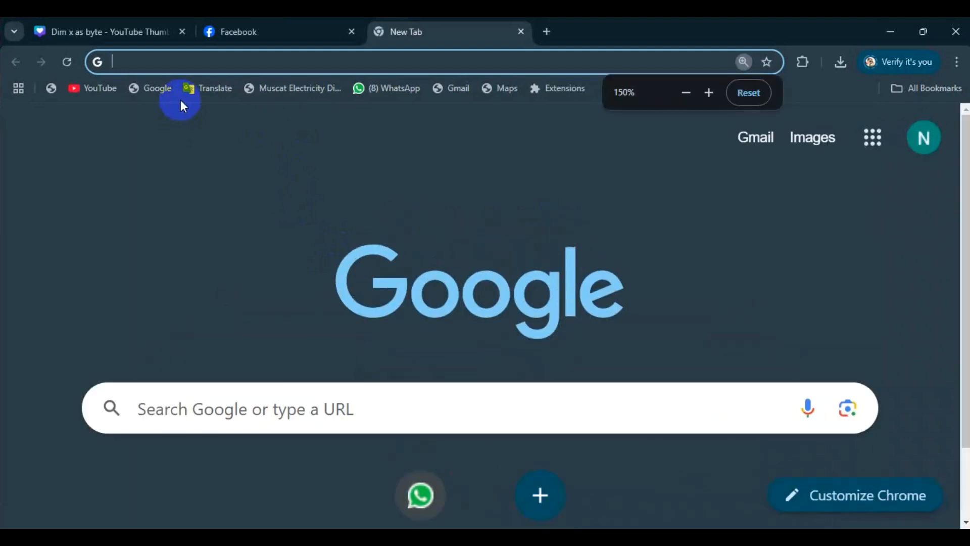
pyautogui.hotkey('ctrl', '-')
pyautogui.hotkey('ctrl', '-')
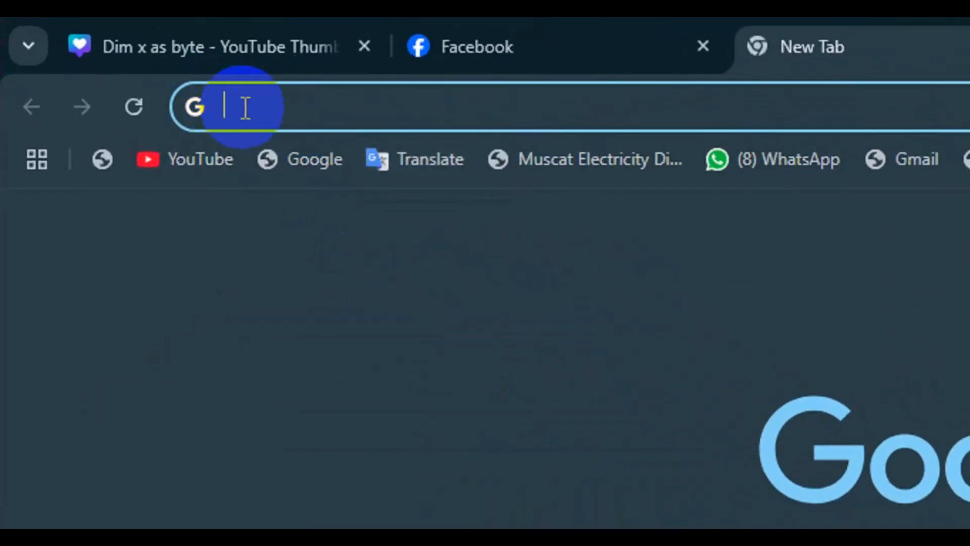
pyautogui.write('iconarchive.com')
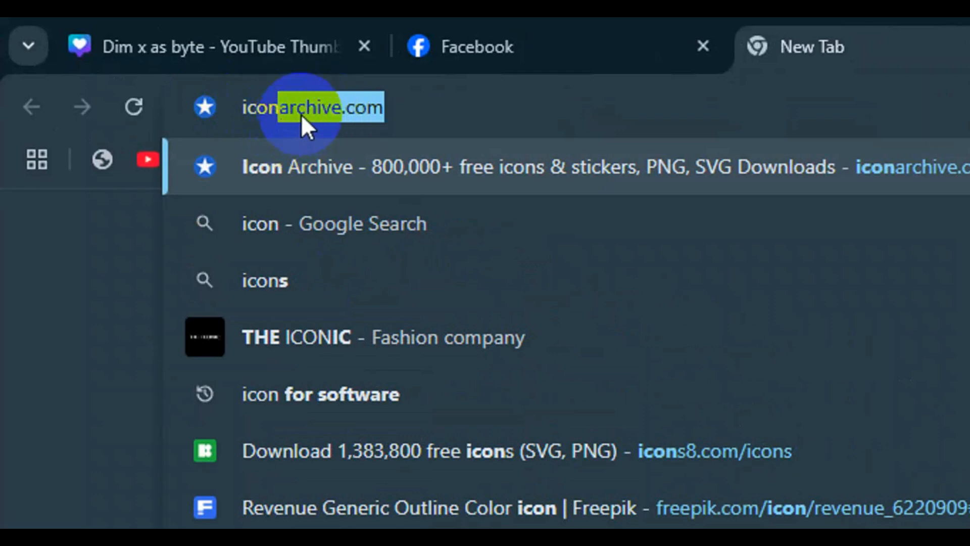
pyautogui.click(395, 108)
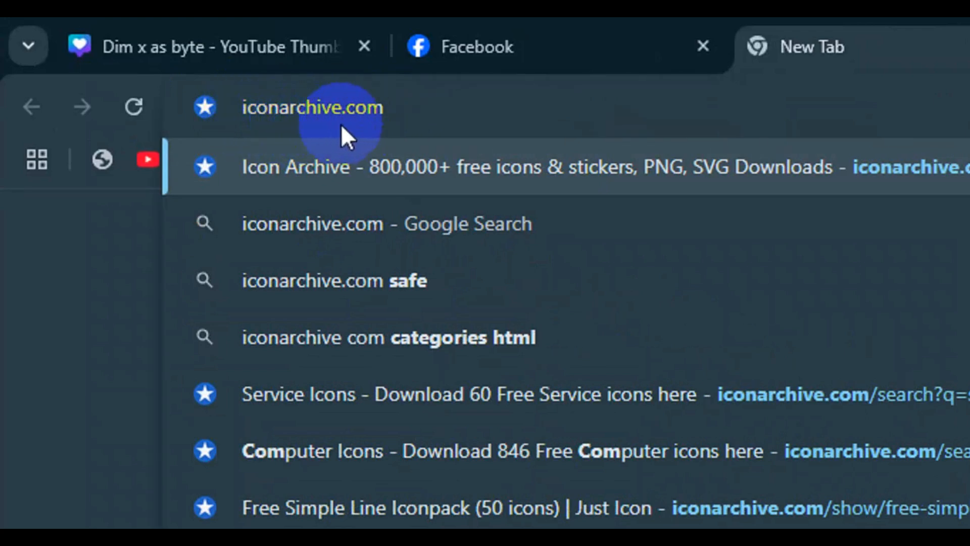
pyautogui.press('Return')
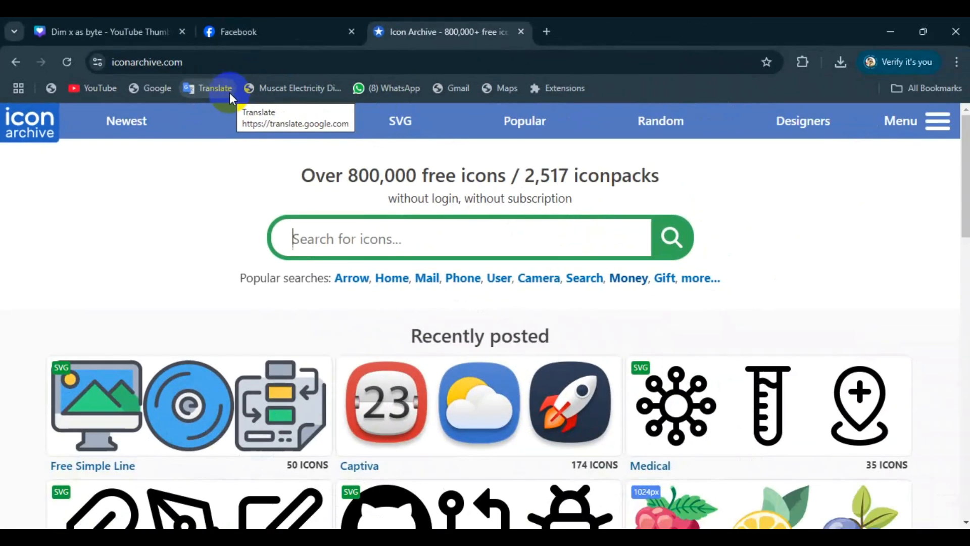
# Look through the recently posted icon packs and open the Free Simple Line pack
pyautogui.scroll(-9, 520, 336)
pyautogui.scroll(4, 527, 354)
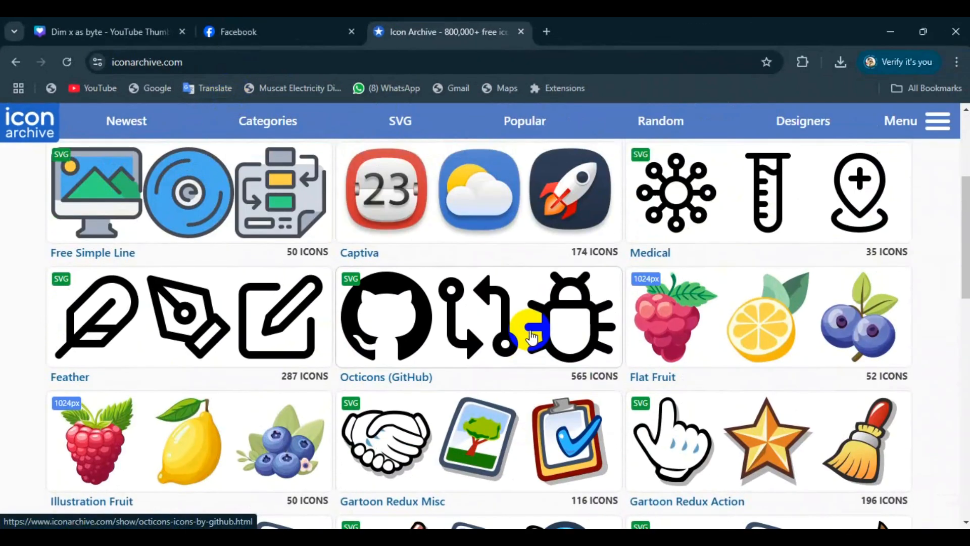
pyautogui.hotkey('ctrl', '-')
pyautogui.hotkey('ctrl', '-')
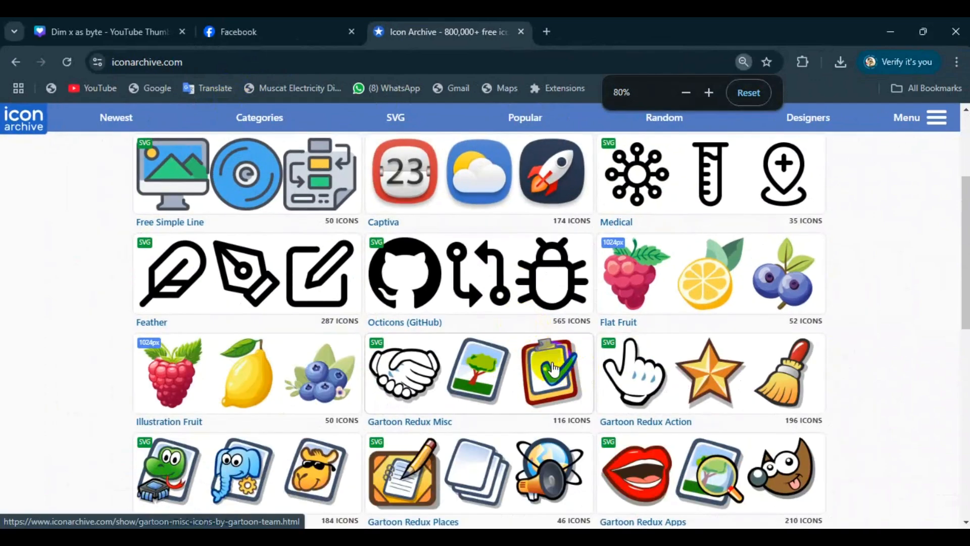
pyautogui.scroll(-10, 392, 319)
pyautogui.scroll(15, 341, 289)
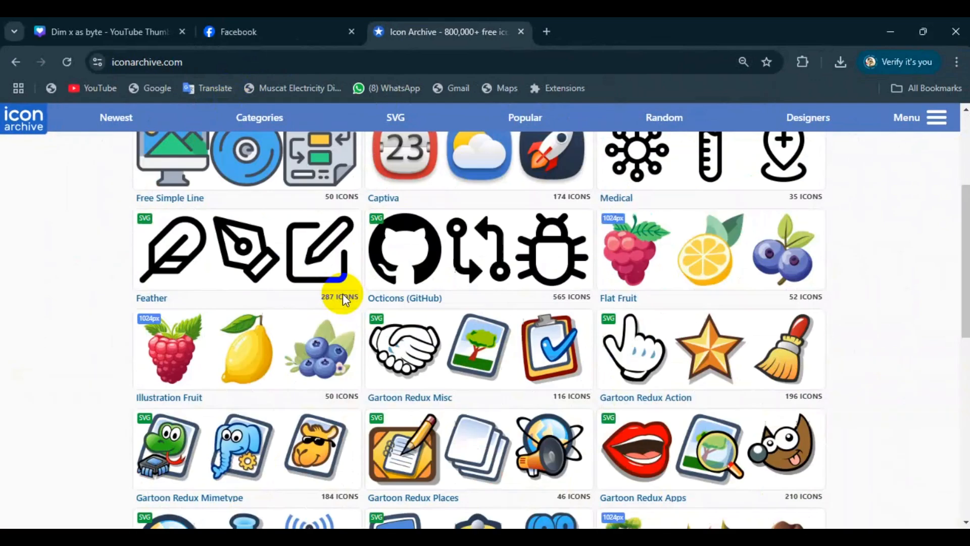
pyautogui.hotkey('ctrl', '+')
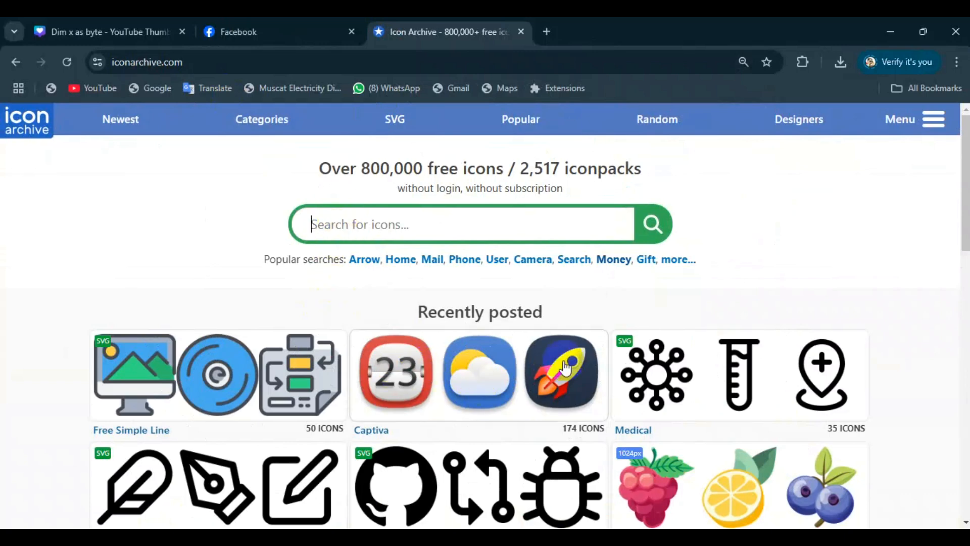
pyautogui.scroll(-1, 328, 304)
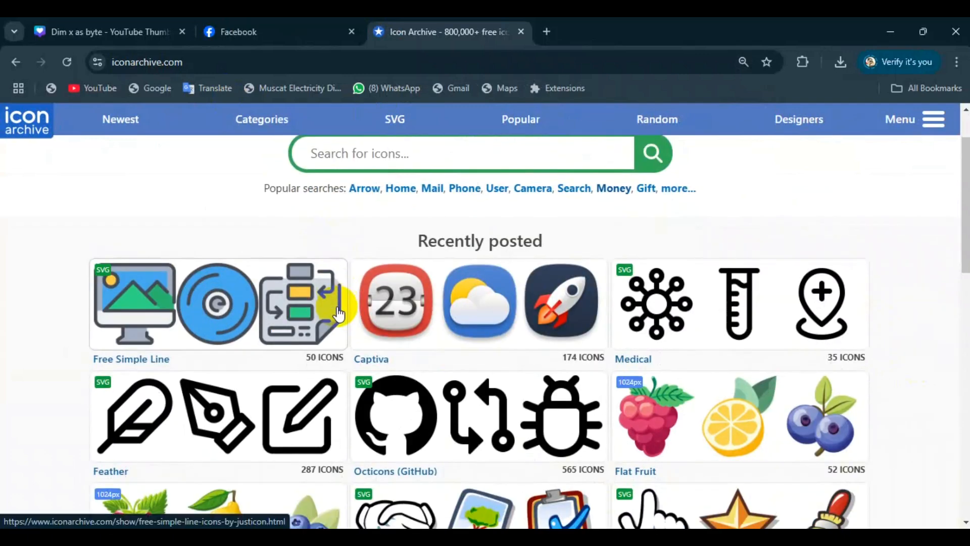
pyautogui.click(163, 303)
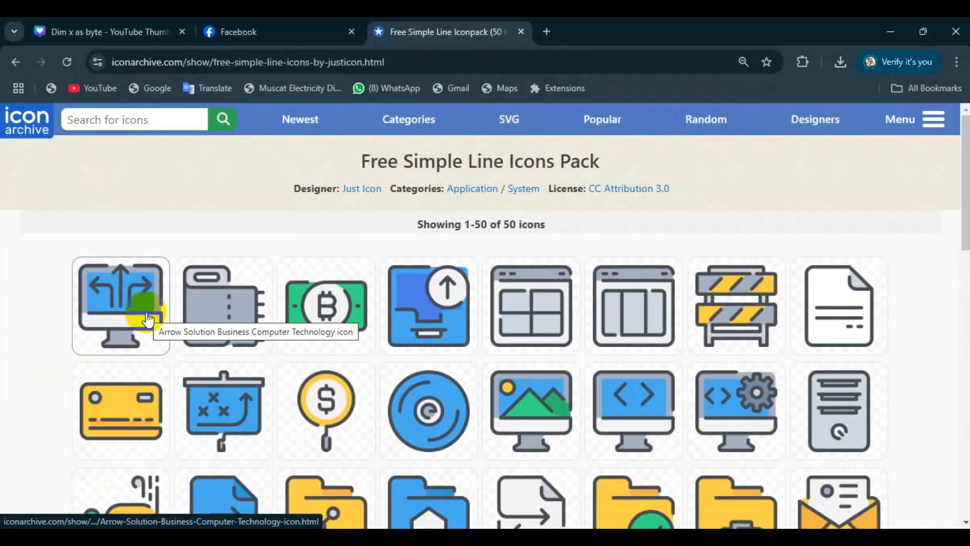
# Look over the icons in the pack and open the Arrow Solution Business Computer Technology icon
pyautogui.scroll(-6, 466, 373)
pyautogui.scroll(5, 441, 351)
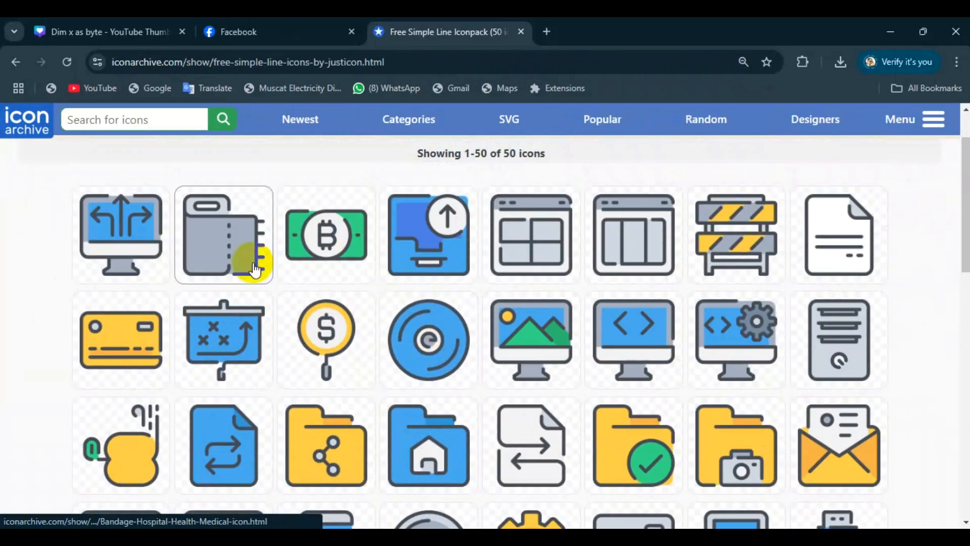
pyautogui.click(117, 243)
pyautogui.click(413, 339)
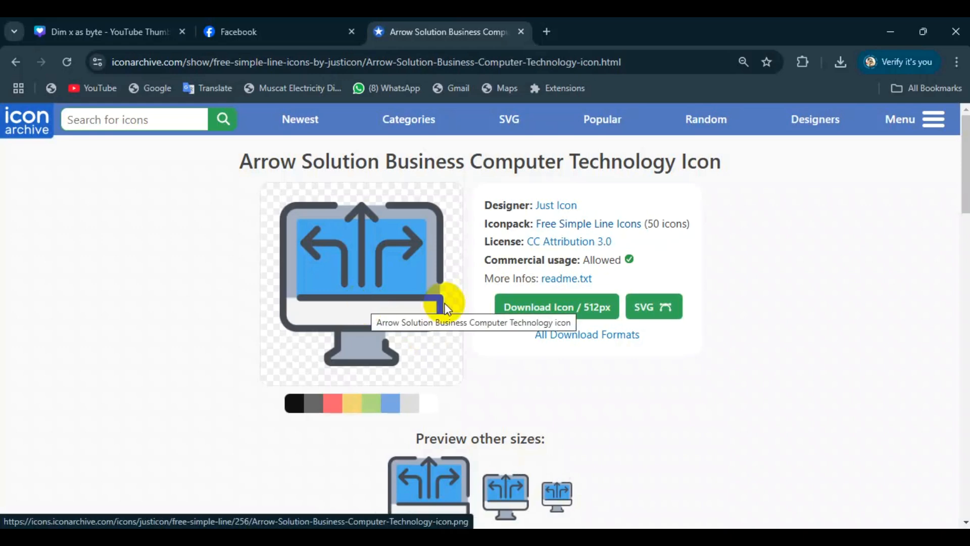
# Show all download formats of the icon and download its 32px favicon PNG
pyautogui.click(580, 337)
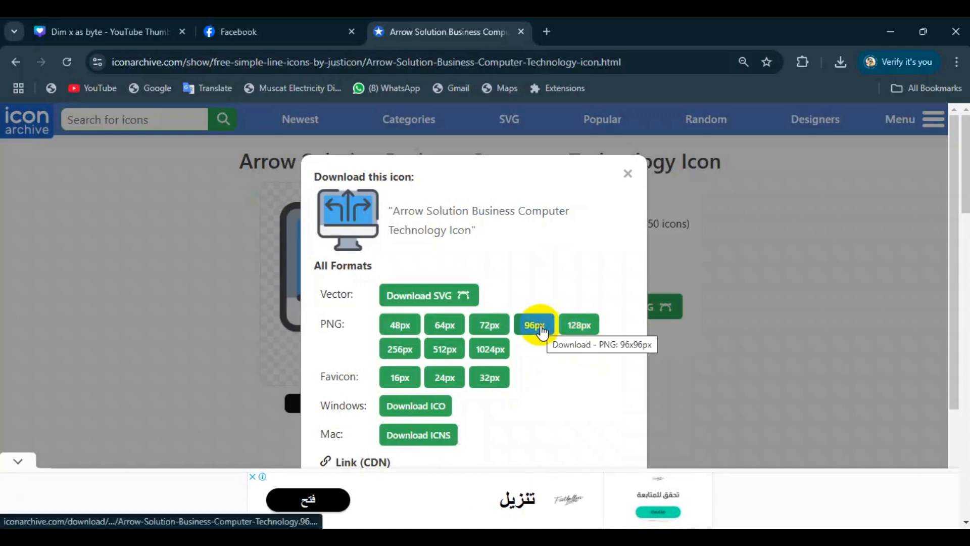
pyautogui.click(628, 175)
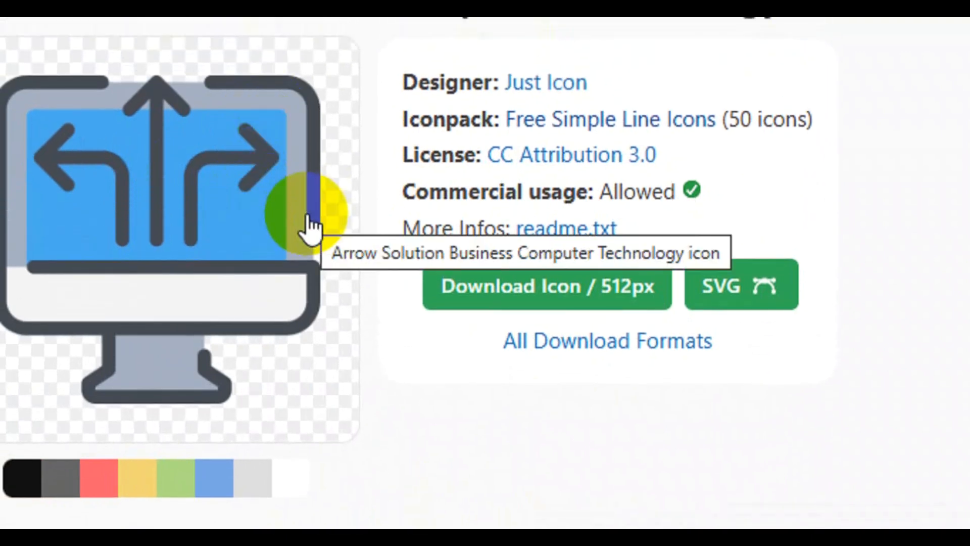
pyautogui.click(581, 350)
pyautogui.scroll(-2, 485, 395)
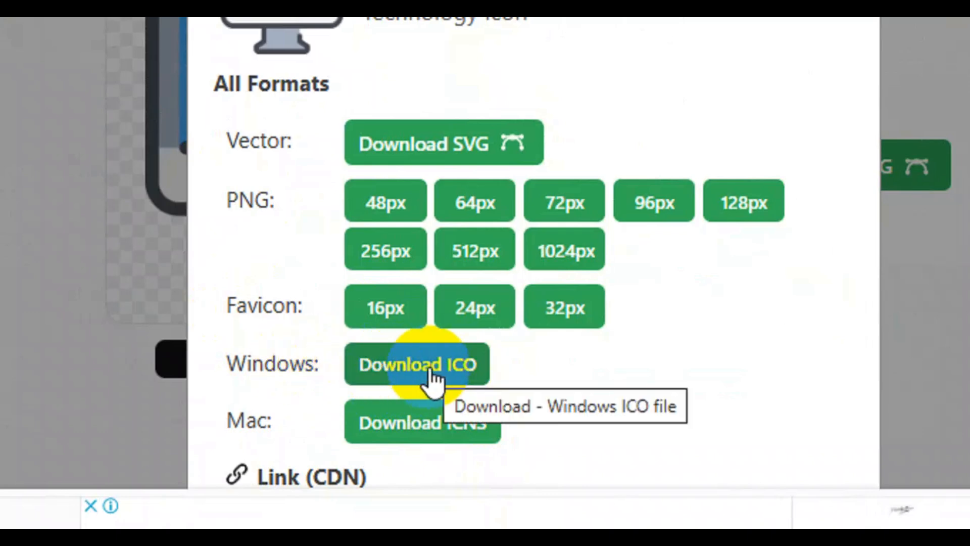
pyautogui.click(362, 316)
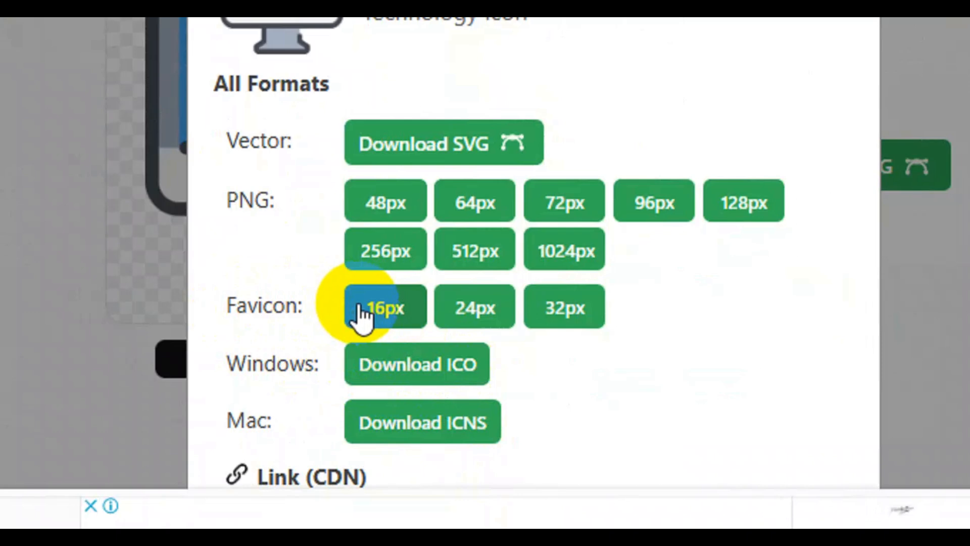
pyautogui.click(418, 320)
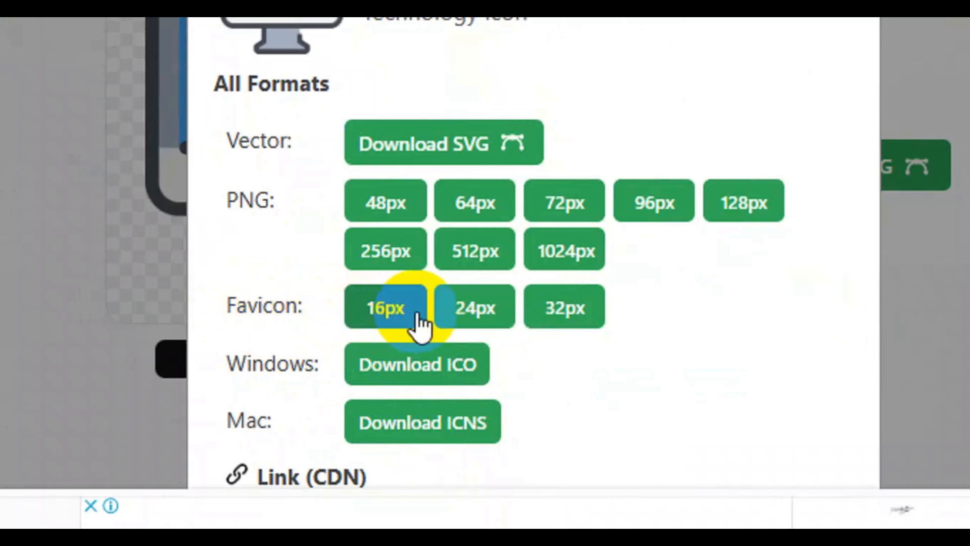
pyautogui.click(564, 319)
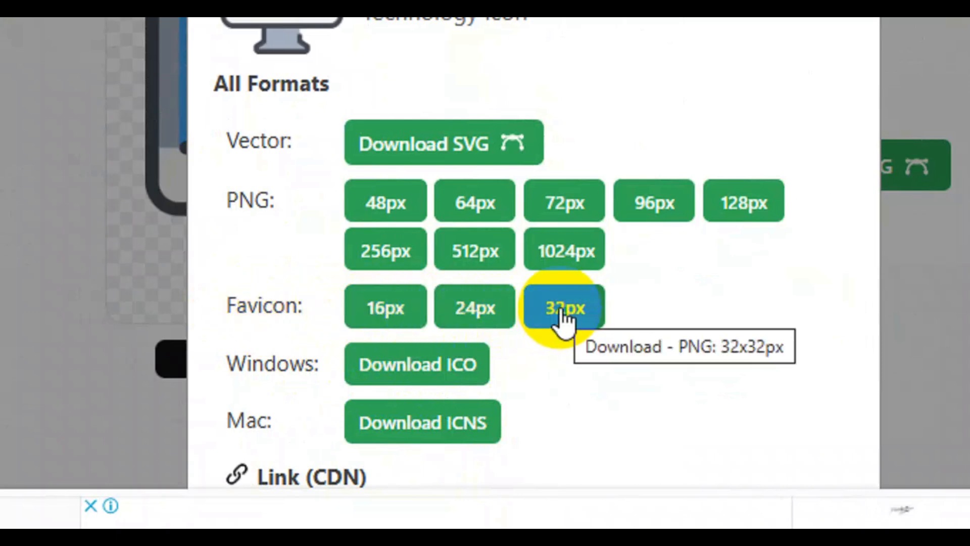
pyautogui.click(561, 309)
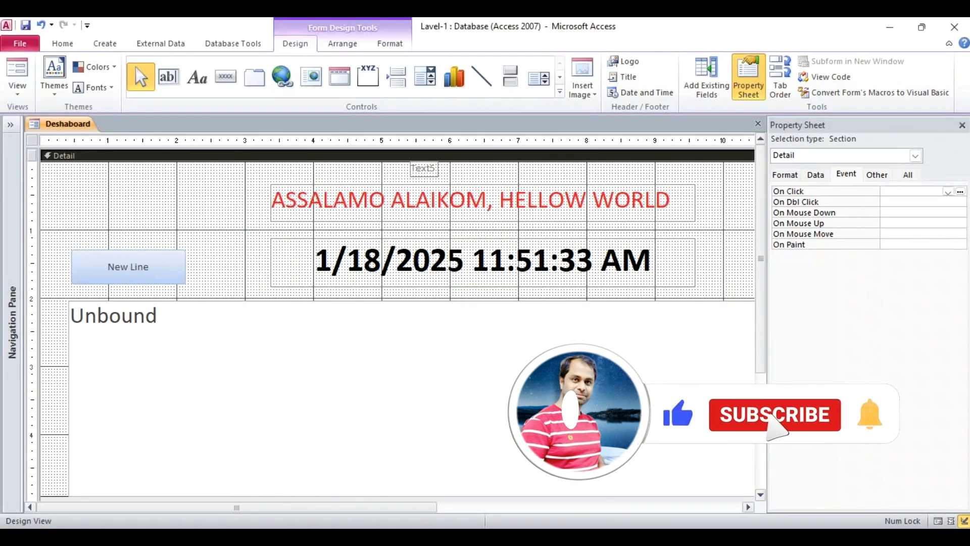
# Switch back to Microsoft Access and open the Picture Builder for the New Line button's Picture property
pyautogui.click(168, 266)
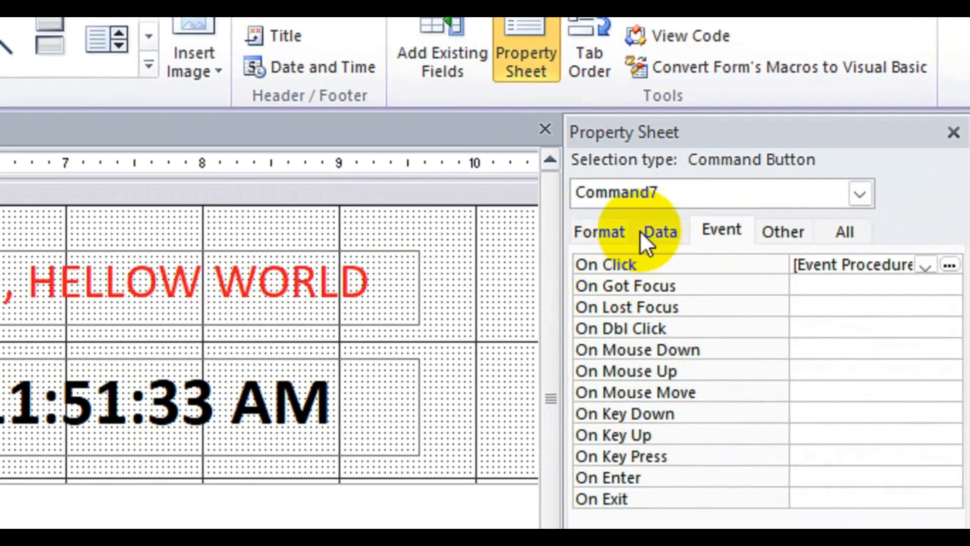
pyautogui.click(842, 230)
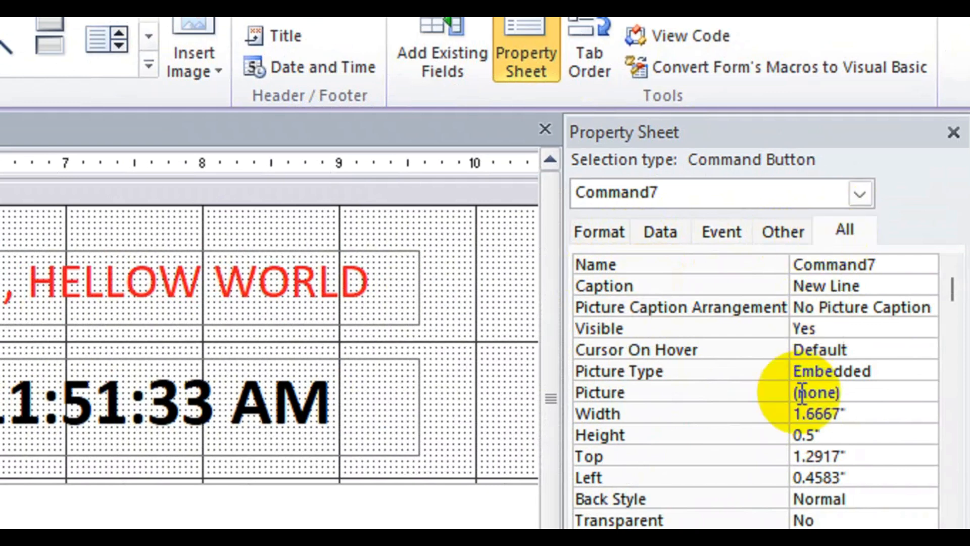
pyautogui.click(862, 394)
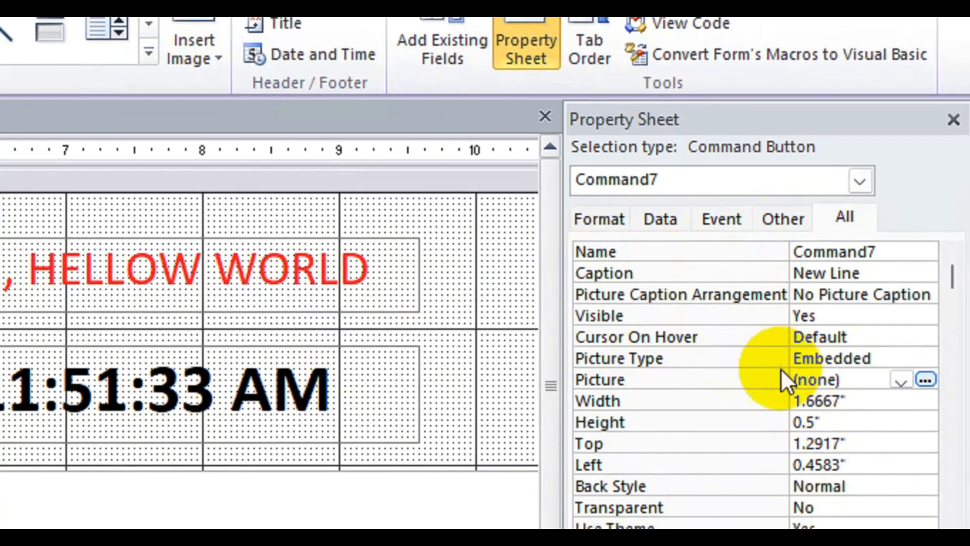
pyautogui.click(927, 380)
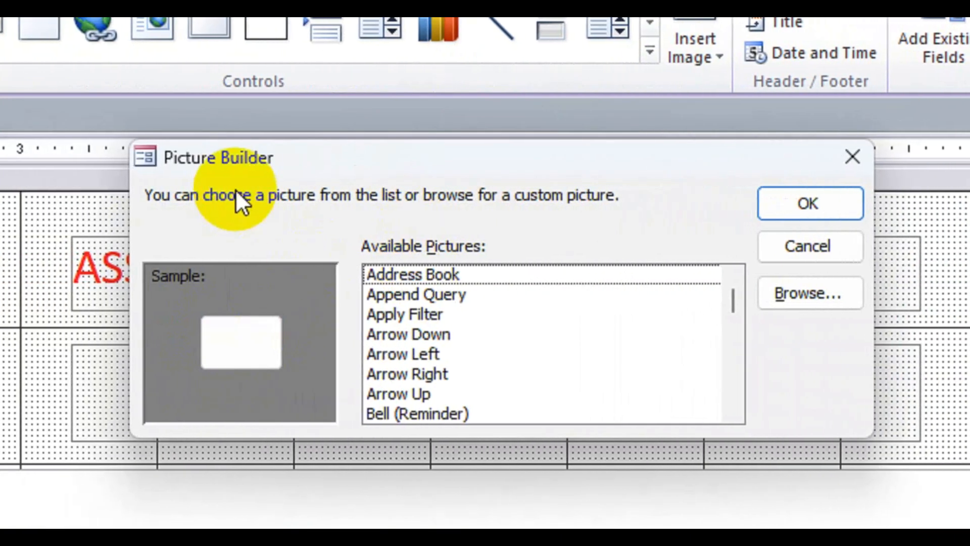
# Browse the Downloads folder with All Files shown and load Justicon-Free-Simple-Line-Arrow-Solution-Business-Computer-Technology.32 (1) as the button's custom picture
pyautogui.click(776, 303)
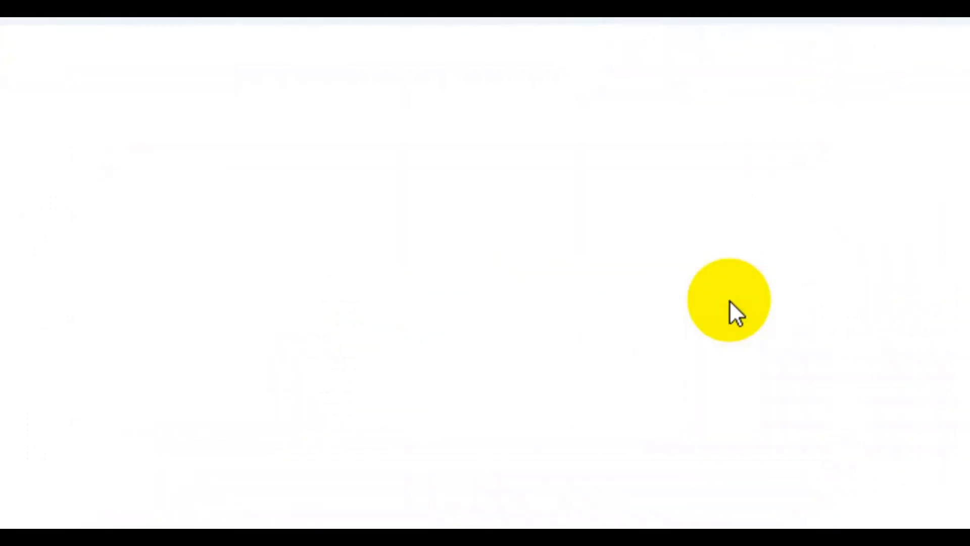
pyautogui.click(243, 218)
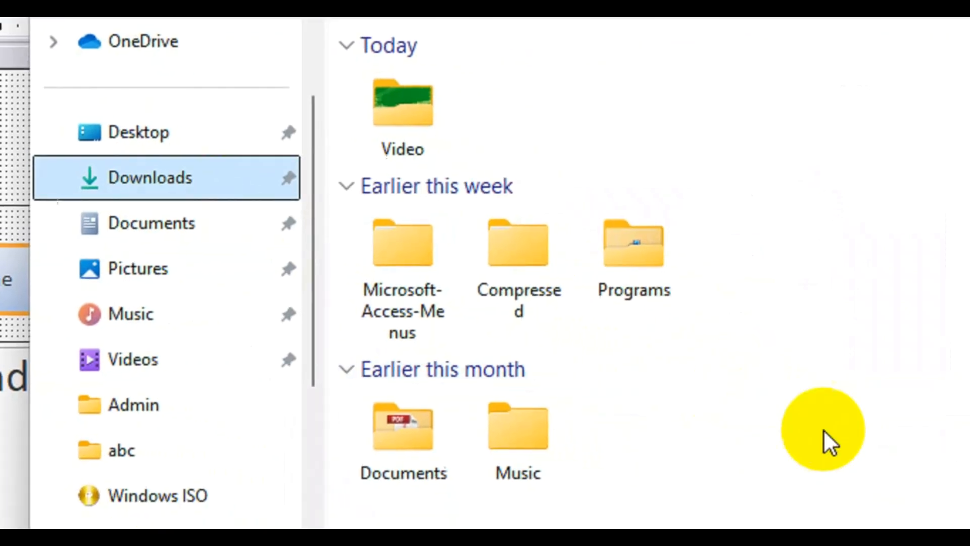
pyautogui.click(741, 424)
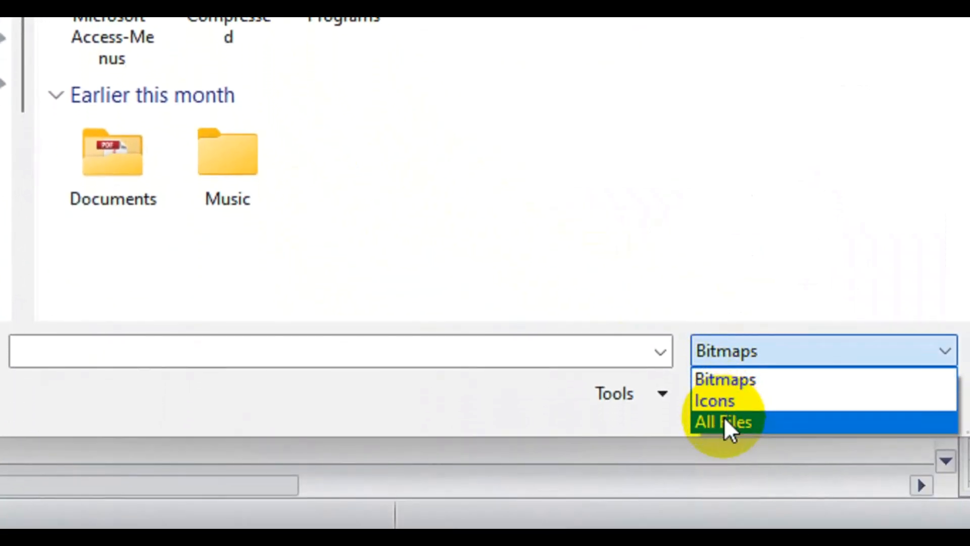
pyautogui.click(723, 418)
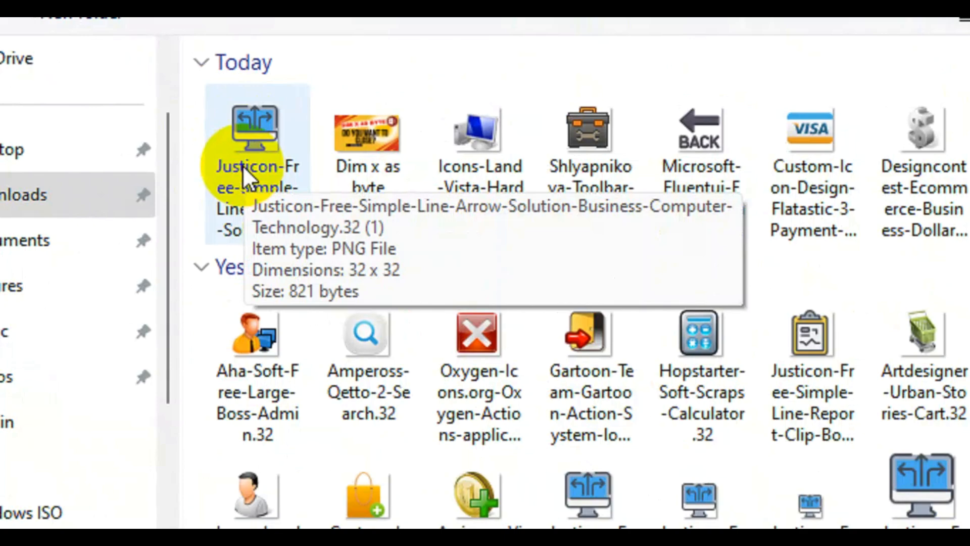
pyautogui.click(242, 165)
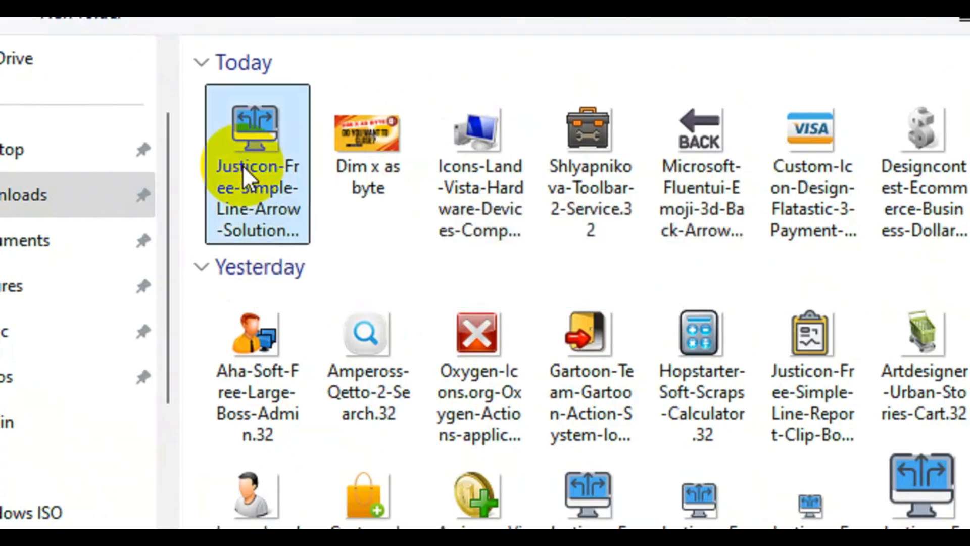
pyautogui.doubleClick(242, 165)
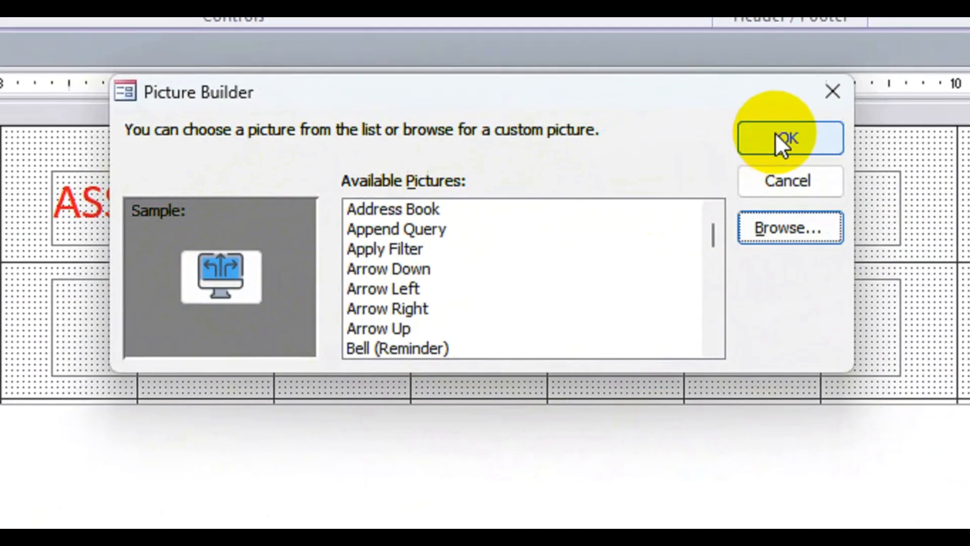
# Apply the chosen icon as the New Line button's picture and close the Picture Builder
pyautogui.click(861, 99)
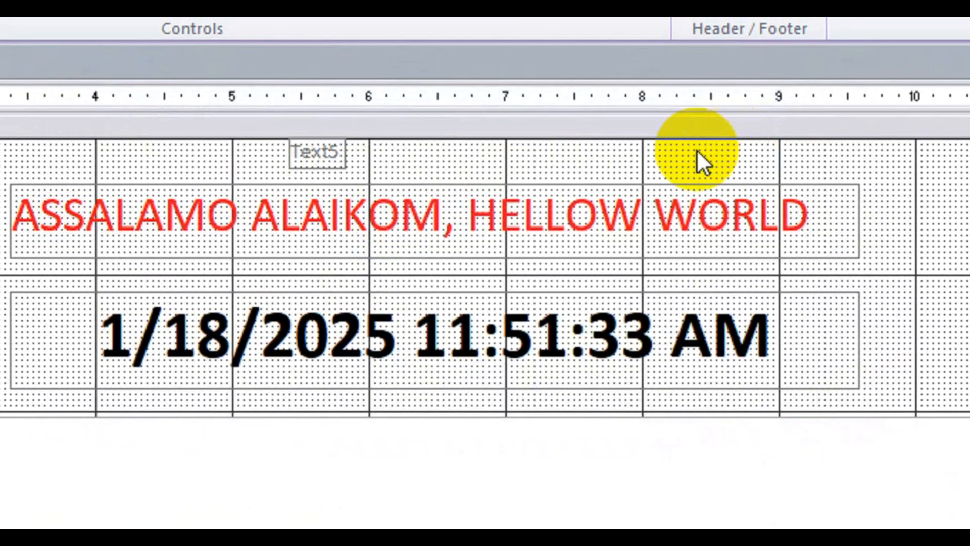
pyautogui.click(268, 380)
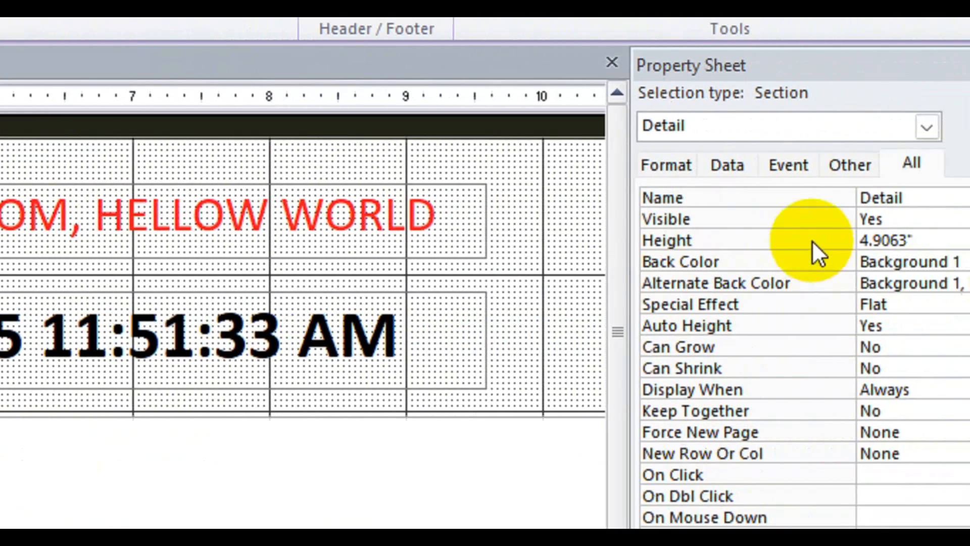
pyautogui.click(839, 154)
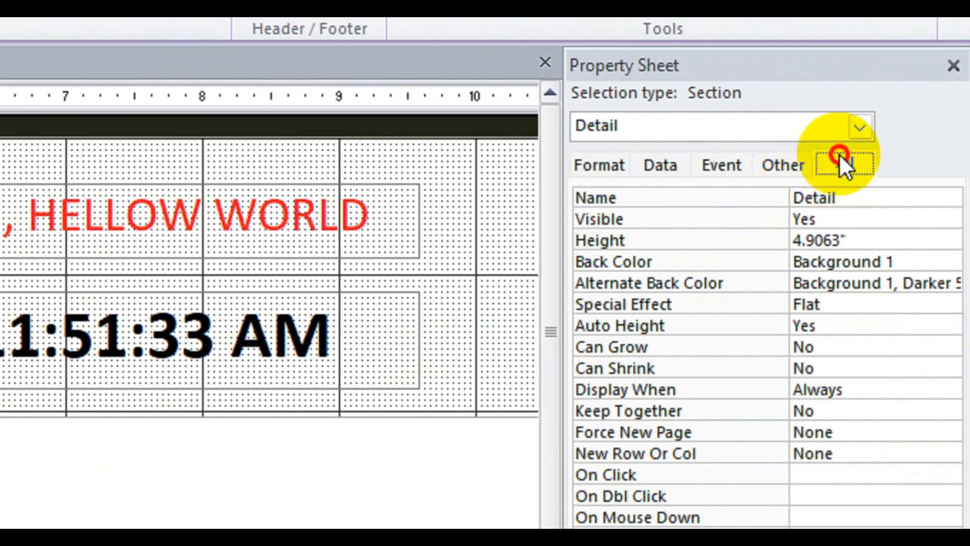
pyautogui.click(611, 164)
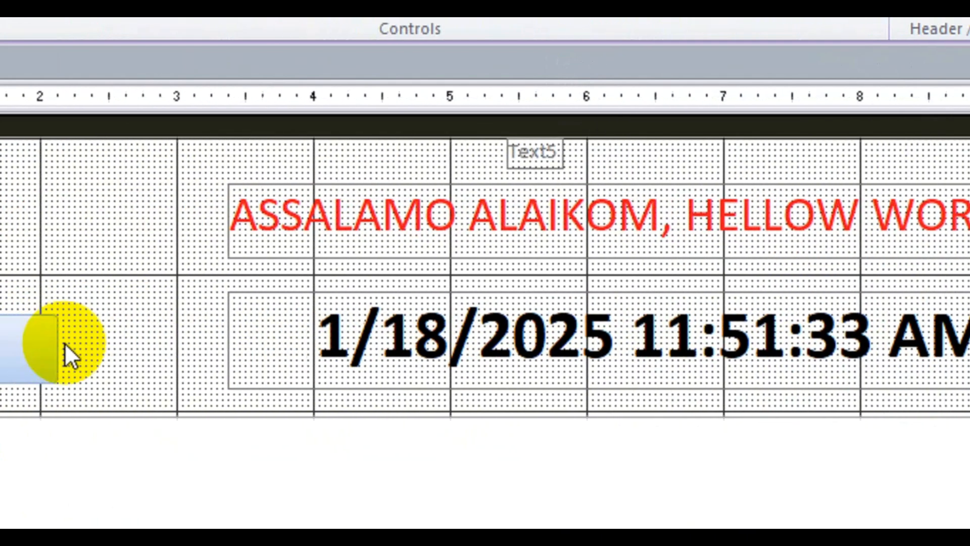
# Set the New Line button's Picture Caption Arrangement to General
pyautogui.click(20, 349)
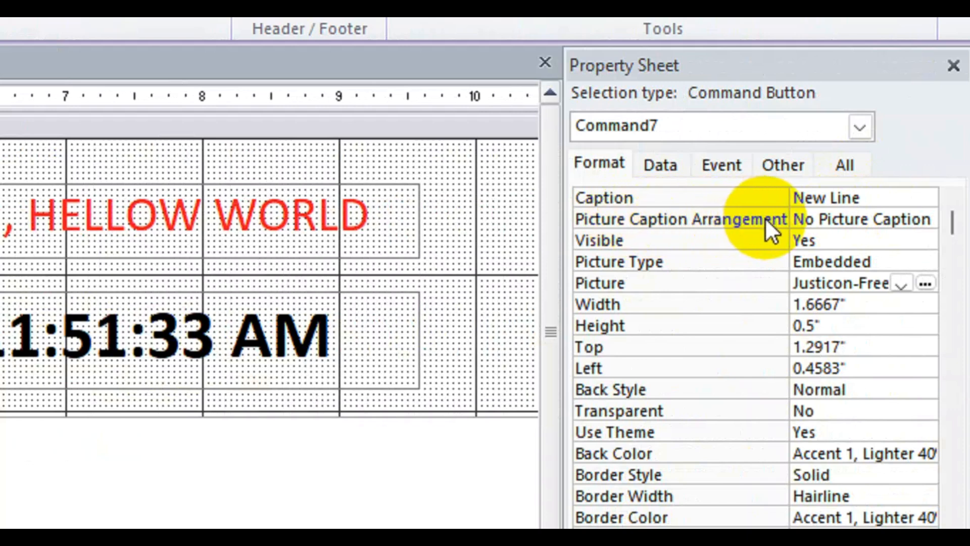
pyautogui.click(855, 219)
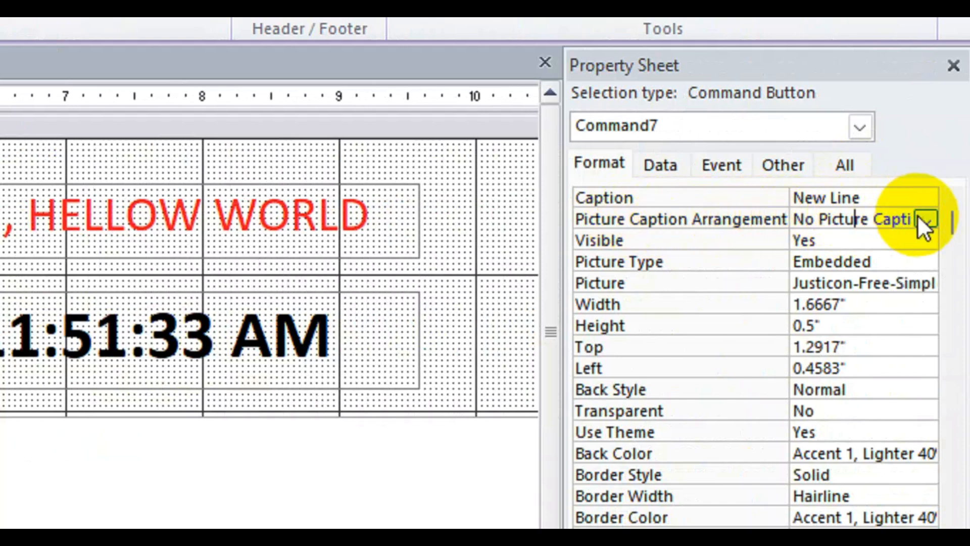
pyautogui.click(921, 219)
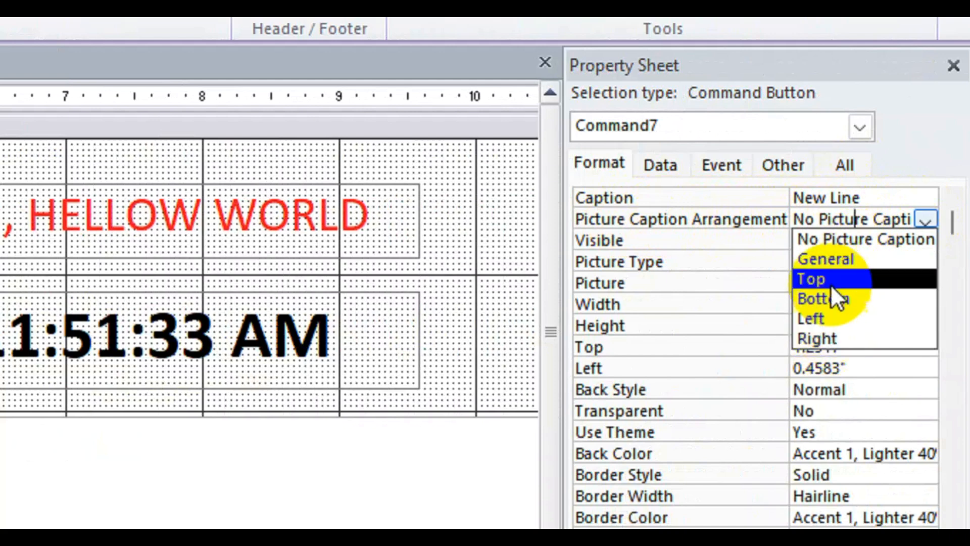
pyautogui.click(827, 257)
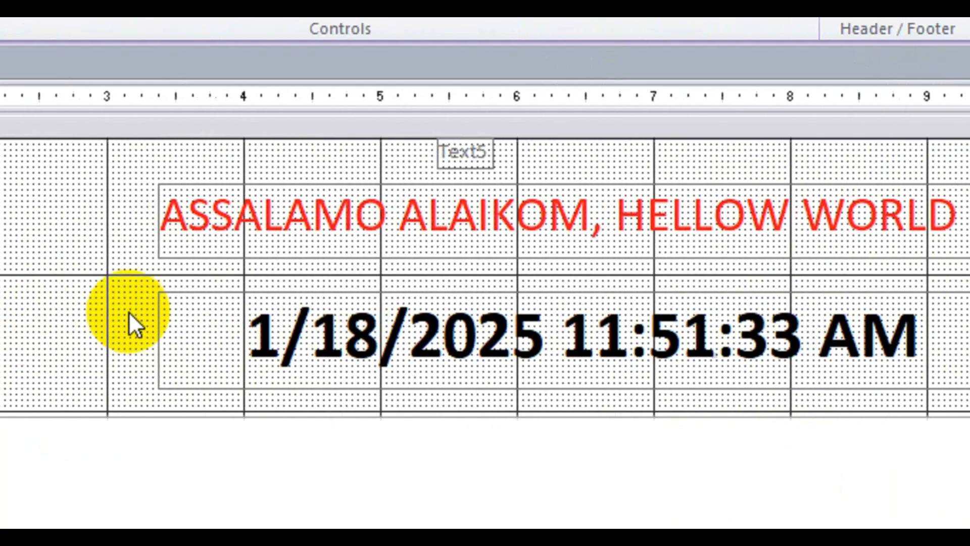
# Set the New Line button's Picture Caption Arrangement to Top and enlarge the button upward to about 0.625" high
pyautogui.click(307, 370)
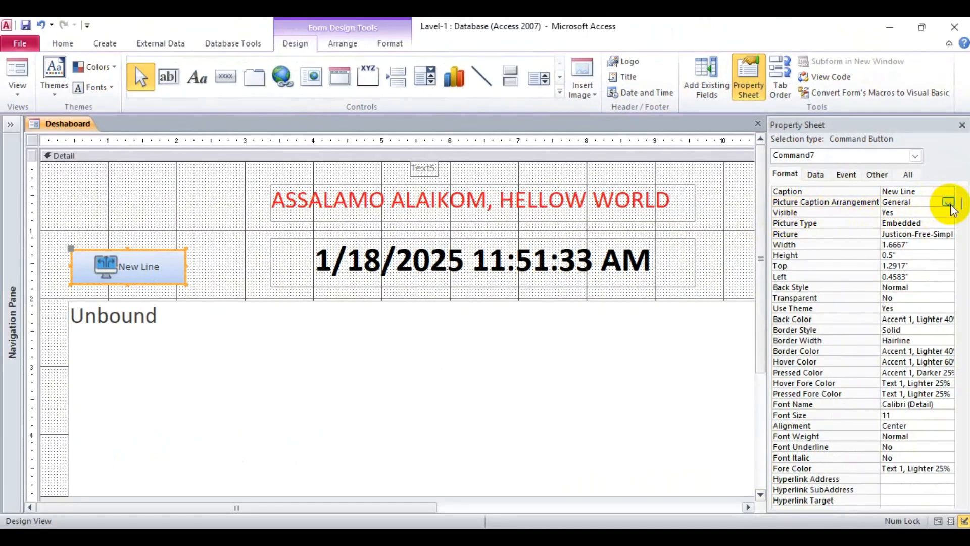
pyautogui.click(949, 202)
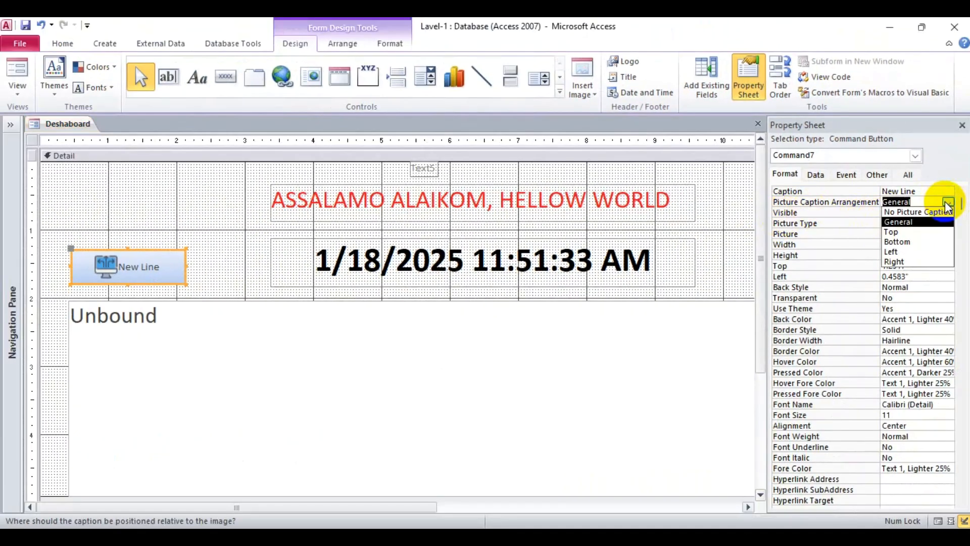
pyautogui.click(893, 225)
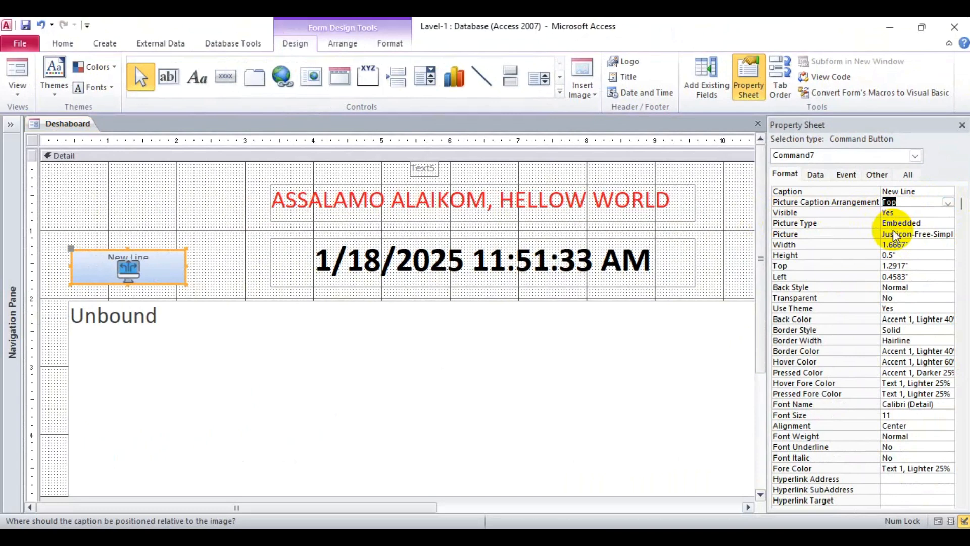
pyautogui.click(208, 270)
pyautogui.click(148, 259)
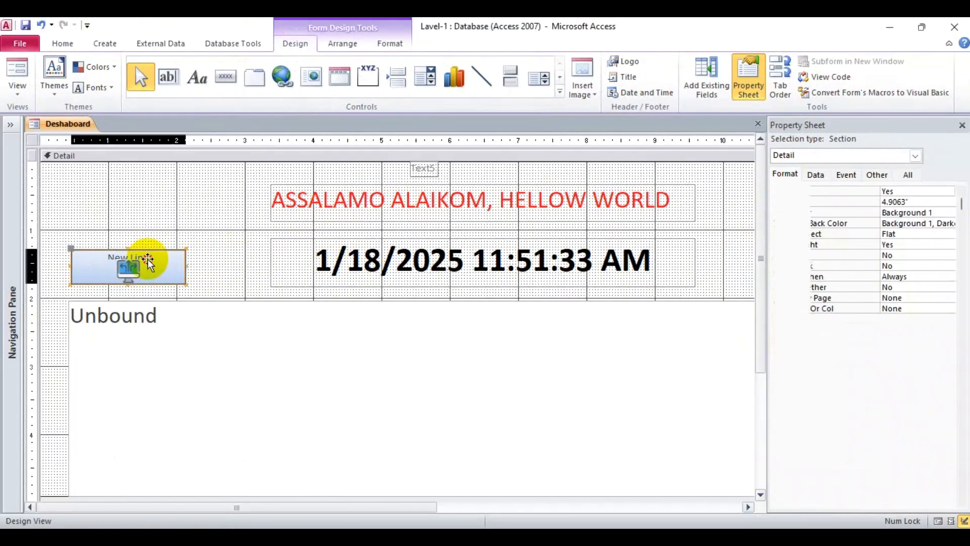
pyautogui.moveTo(127, 246); pyautogui.dragTo(126, 232)
pyautogui.click(210, 259)
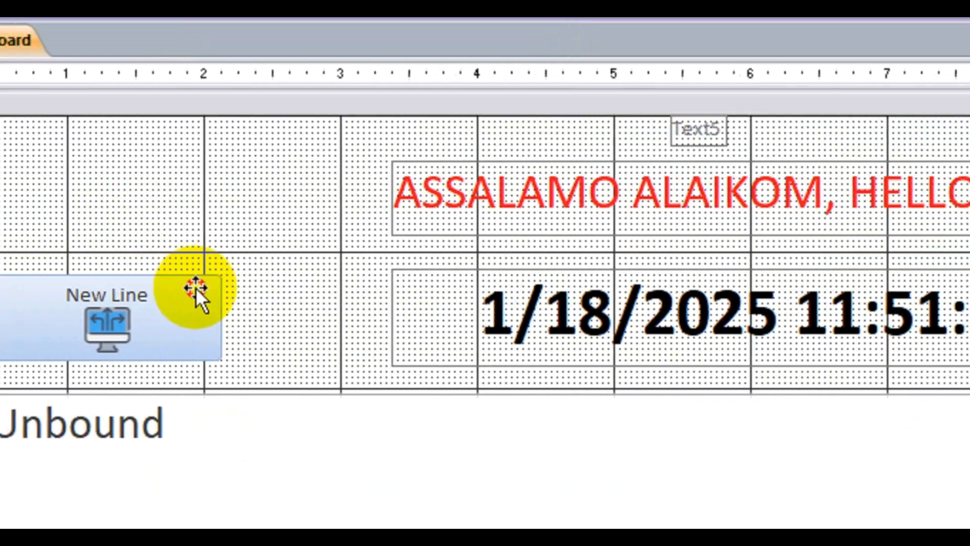
# Set the New Line button's Picture Caption Arrangement to Bottom and narrow the button to about 0.92" wide
pyautogui.click(196, 287)
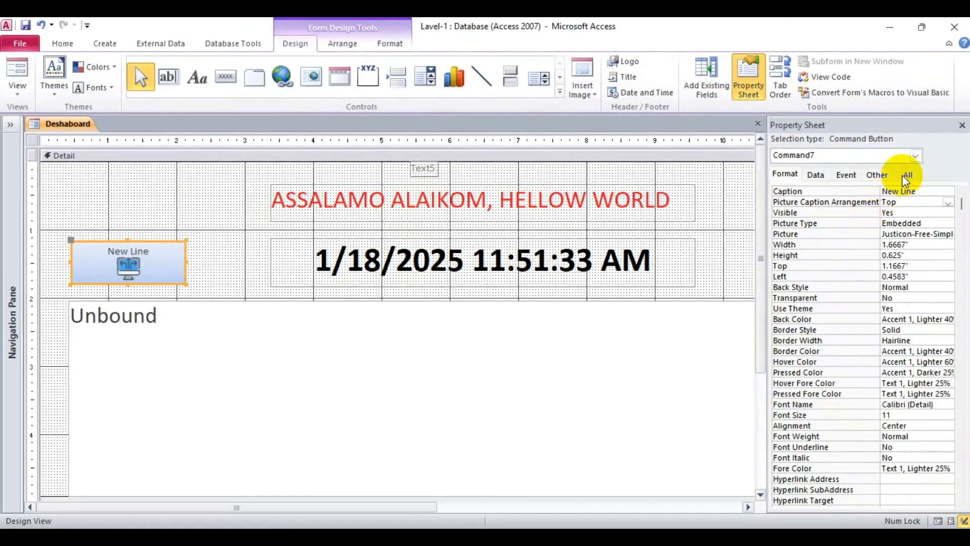
pyautogui.click(907, 175)
pyautogui.click(948, 212)
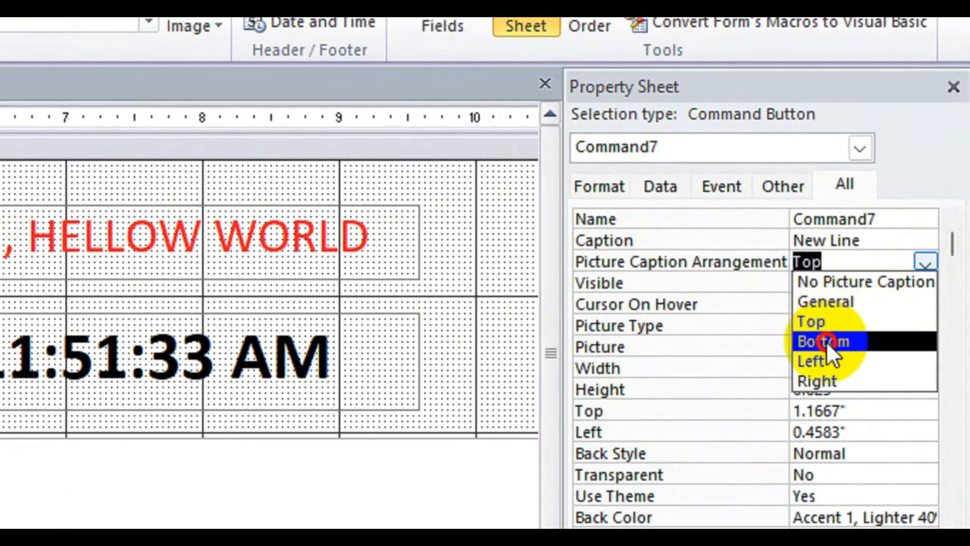
pyautogui.click(833, 338)
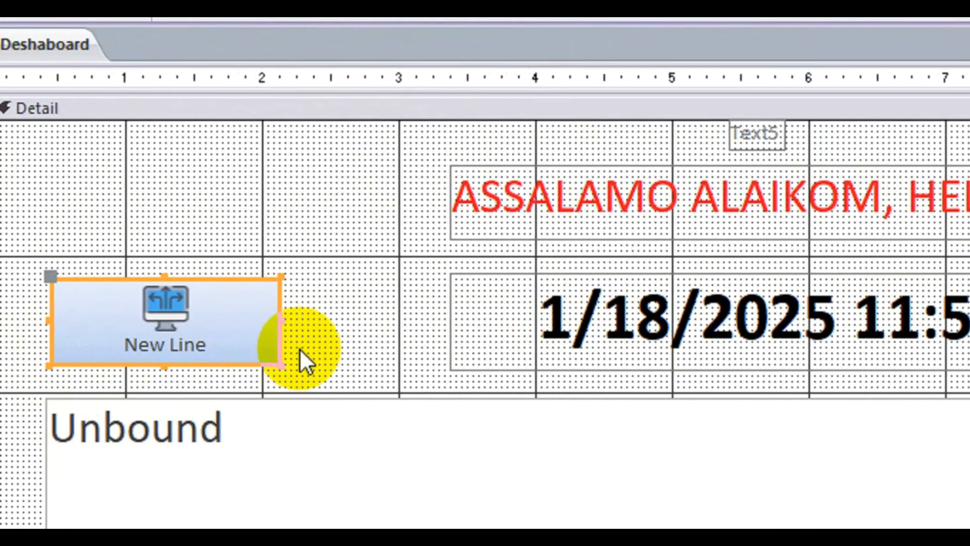
pyautogui.click(185, 357)
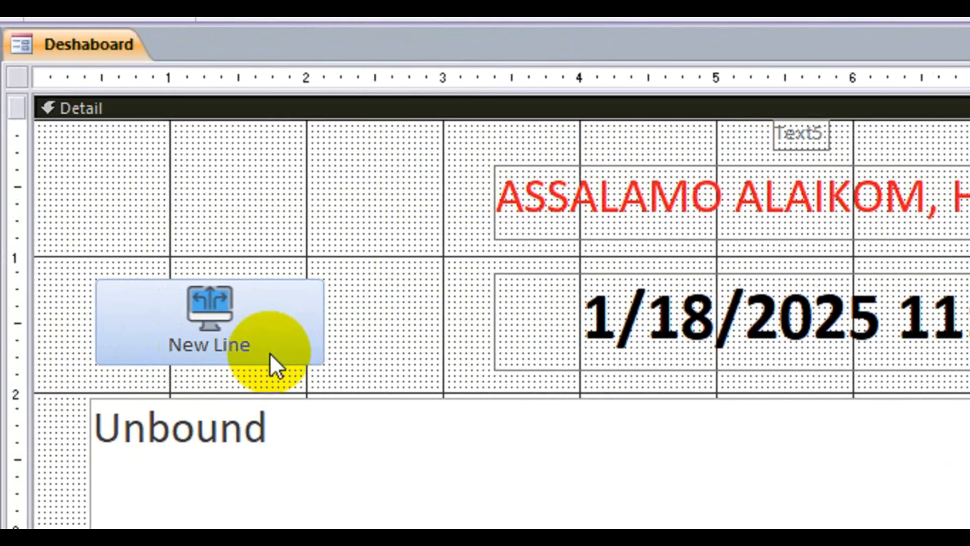
pyautogui.click(269, 352)
pyautogui.moveTo(320, 319); pyautogui.dragTo(225, 322)
pyautogui.click(304, 334)
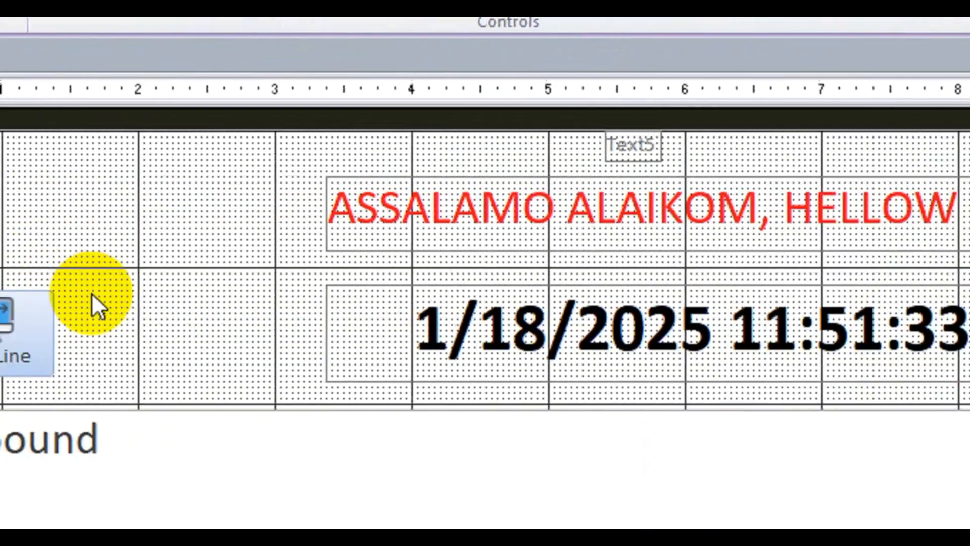
# Set the New Line button's Picture Caption Arrangement to Left and widen the button to about 1.25"
pyautogui.click(29, 332)
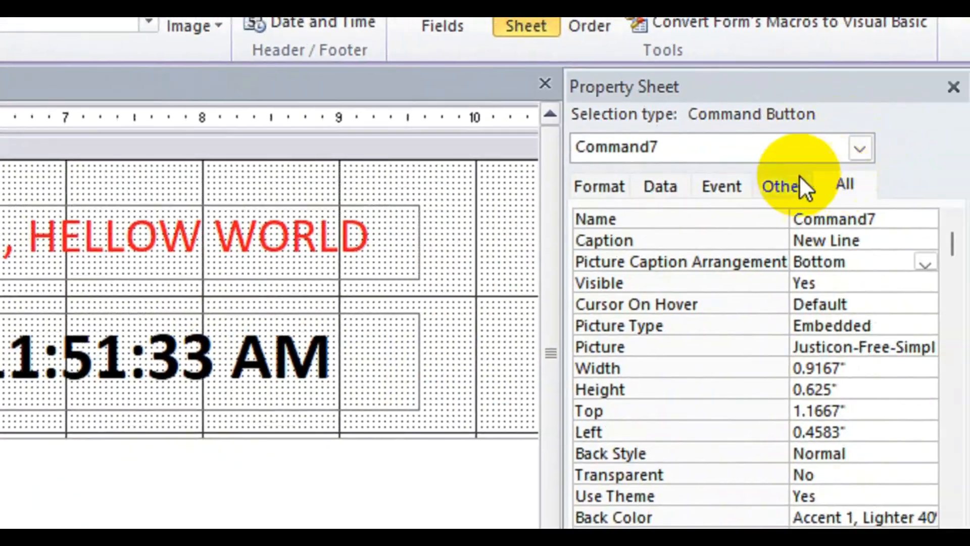
pyautogui.click(925, 262)
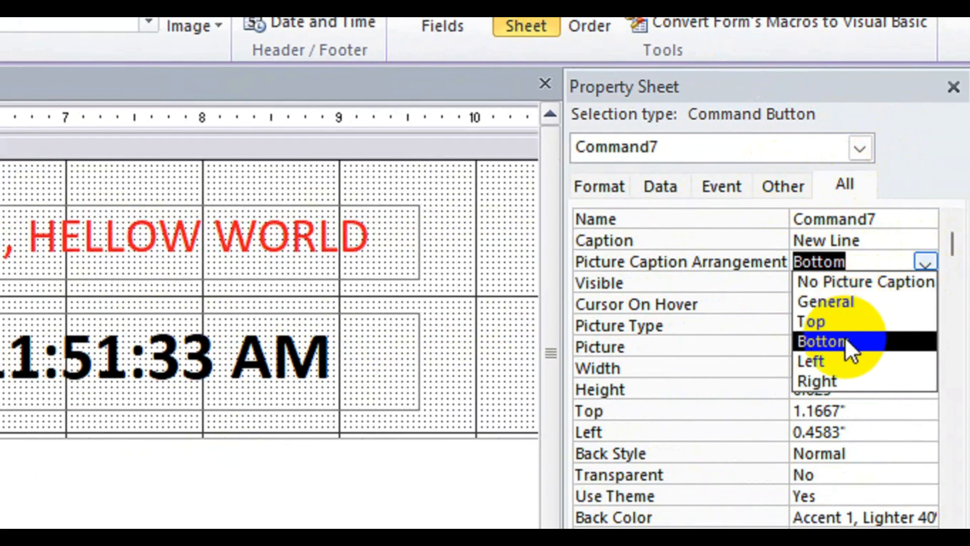
pyautogui.click(838, 362)
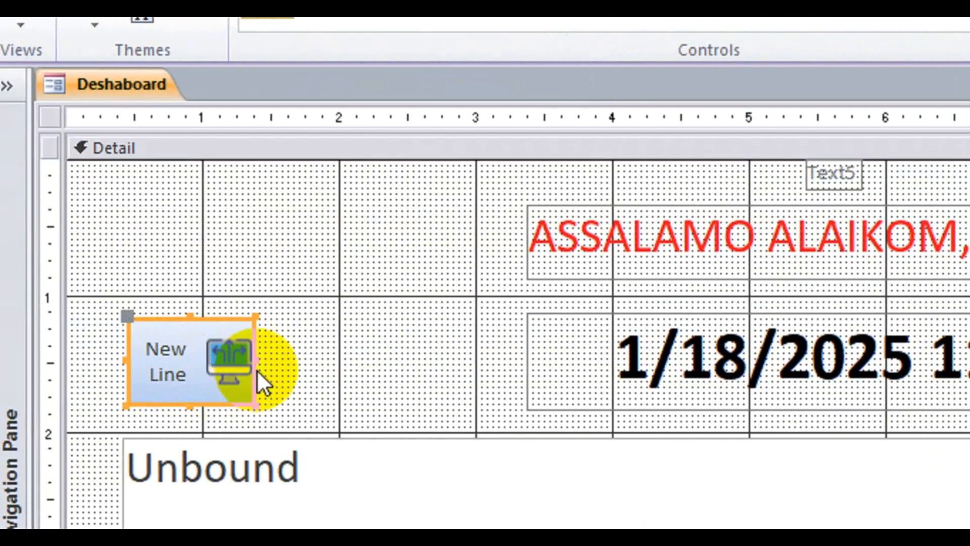
pyautogui.moveTo(257, 369); pyautogui.dragTo(298, 356)
pyautogui.click(393, 359)
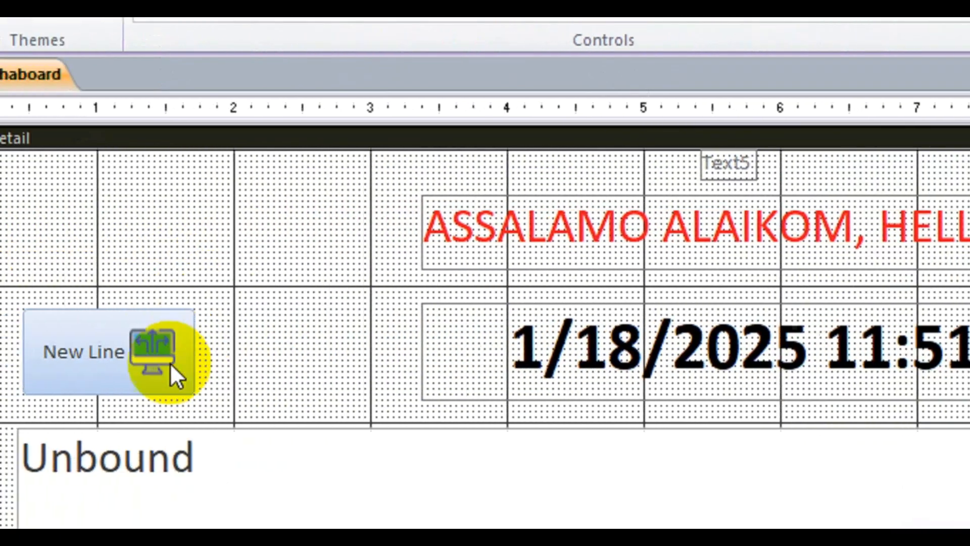
# Set the New Line button's Picture Caption Arrangement to Right and widen the button to about 1.71"
pyautogui.click(293, 376)
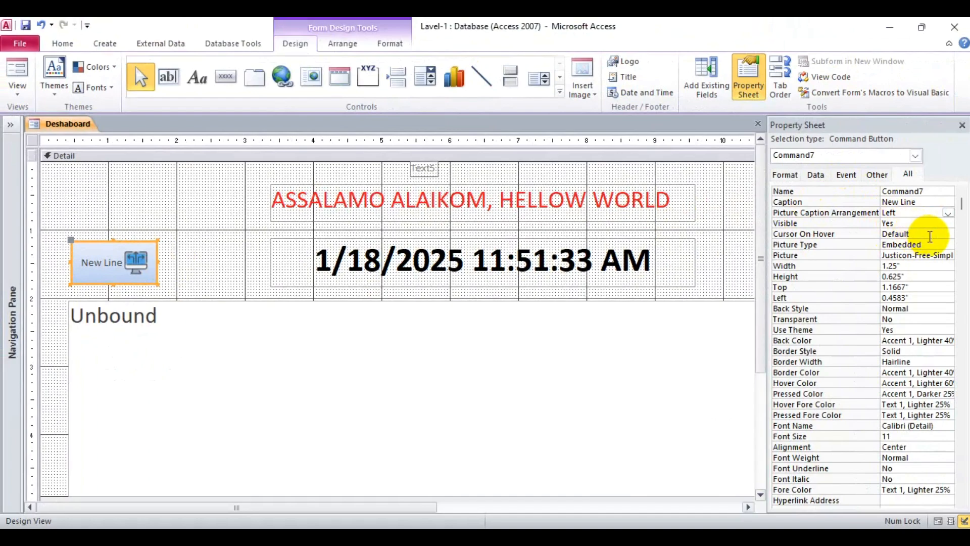
pyautogui.click(948, 213)
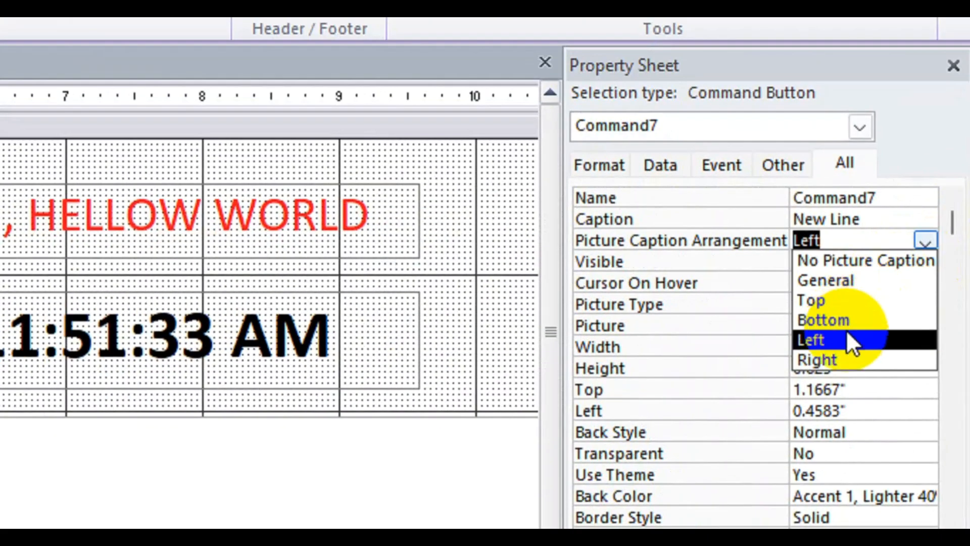
pyautogui.click(854, 344)
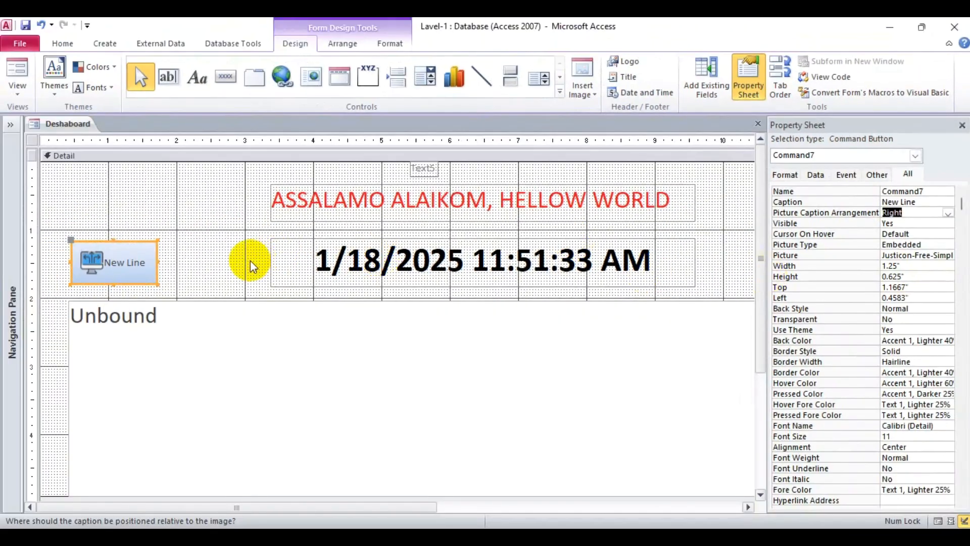
pyautogui.click(229, 262)
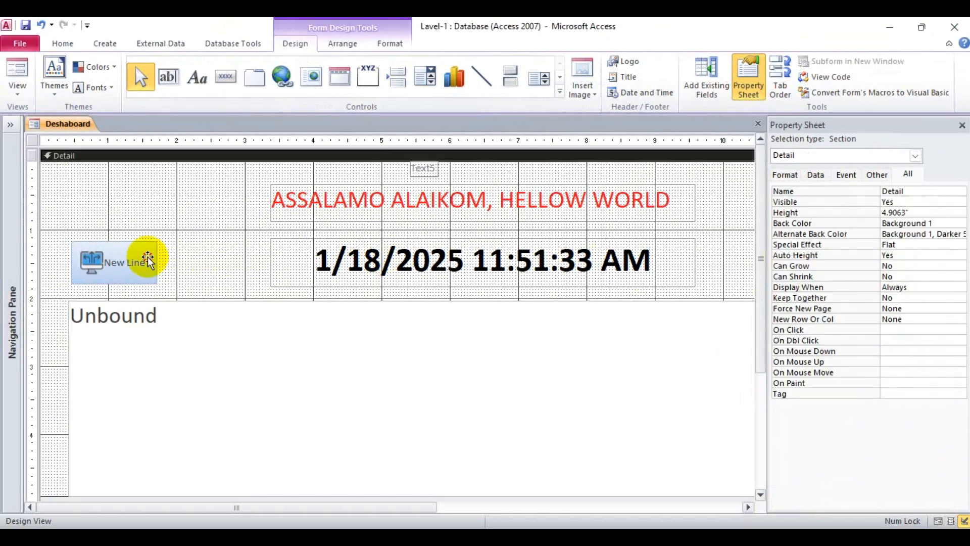
pyautogui.click(147, 257)
pyautogui.moveTo(157, 262); pyautogui.dragTo(189, 261)
pyautogui.click(227, 268)
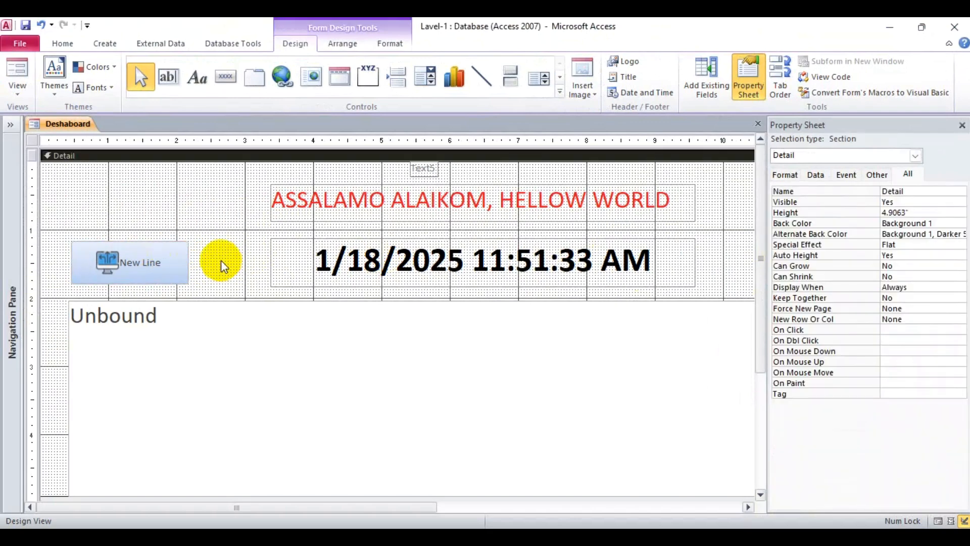
# Add leading space to the New Line button's caption to separate it from the icon, and display the form in Form View
pyautogui.click(129, 263)
pyautogui.click(115, 262)
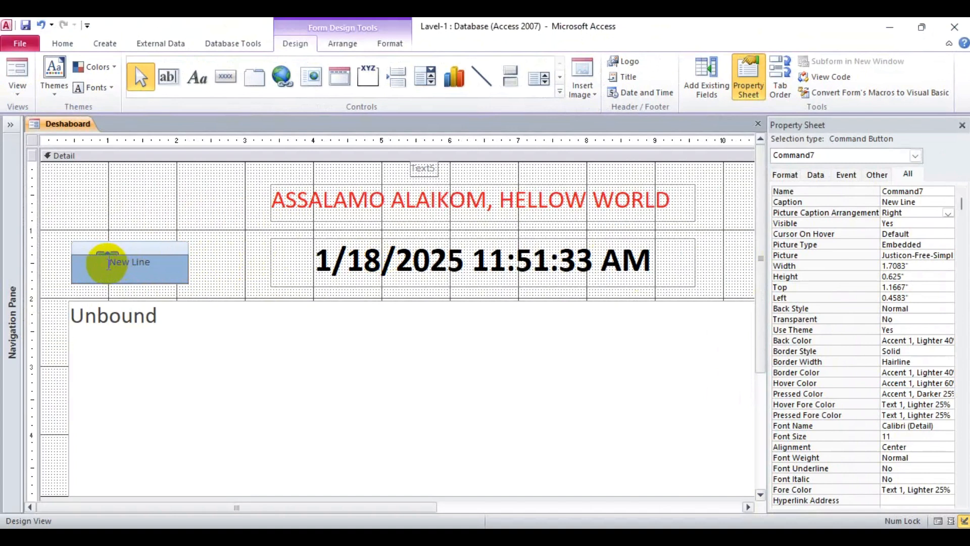
pyautogui.click(212, 264)
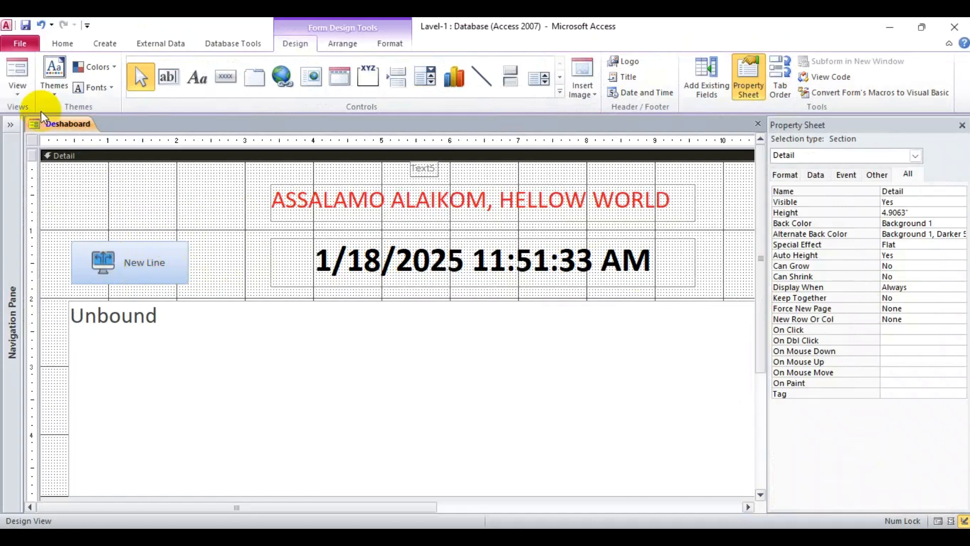
pyautogui.click(26, 68)
pyautogui.click(69, 131)
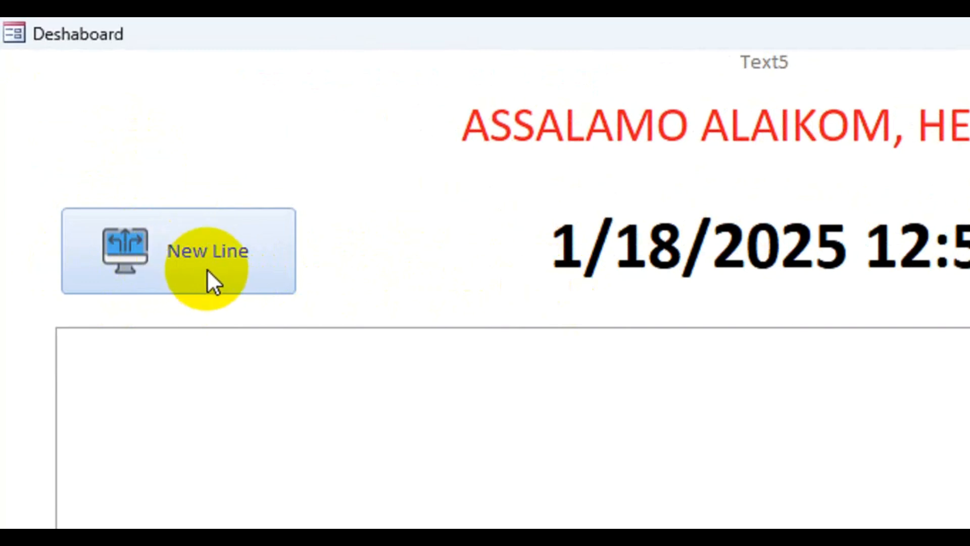
# Switch to the Chrome browser, dismiss the advertisement and open the iconarchive.com home page
pyautogui.press('super')
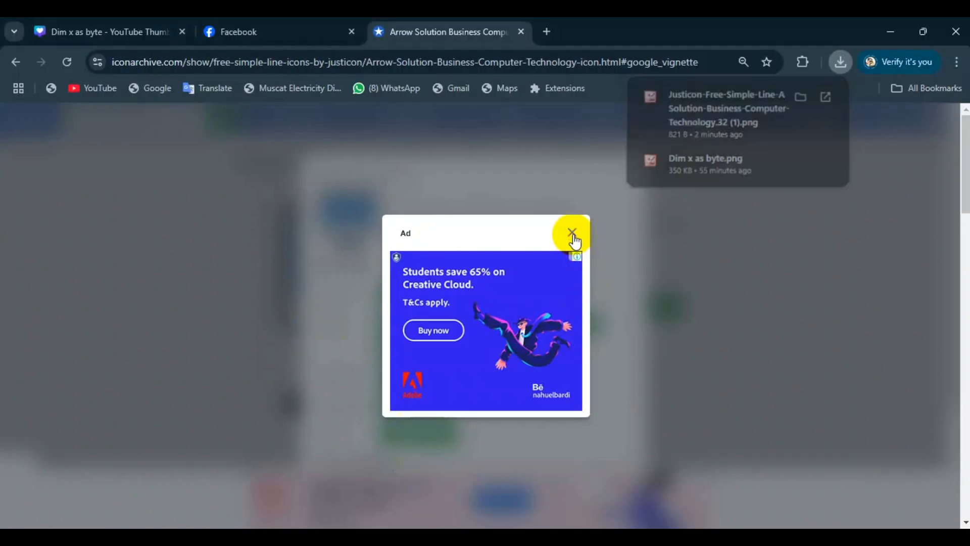
pyautogui.click(573, 234)
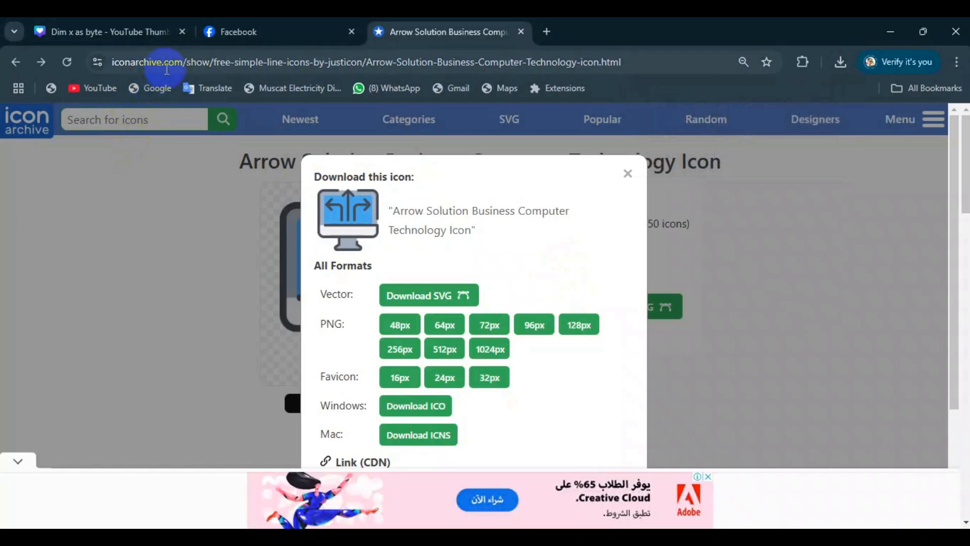
pyautogui.click(359, 62)
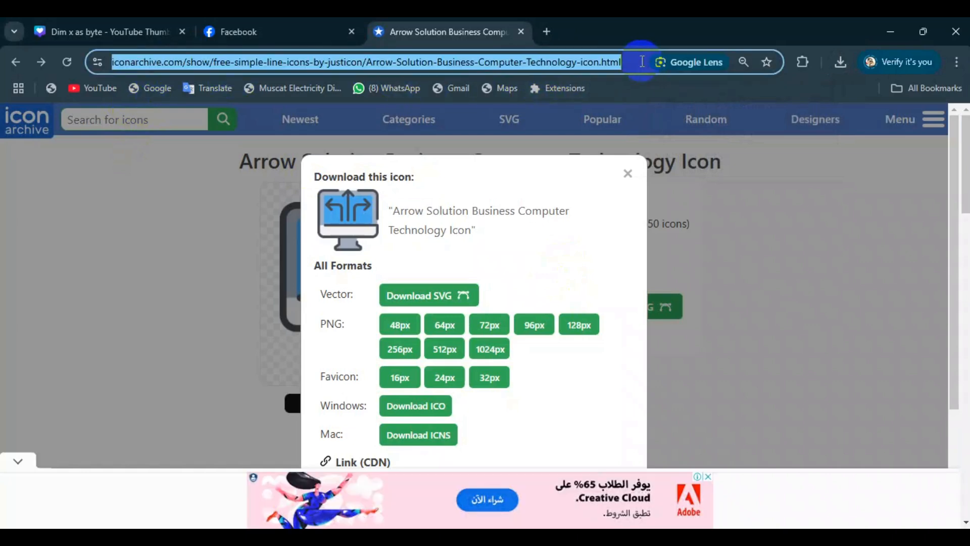
pyautogui.press('BackSpace')
pyautogui.write('icon')
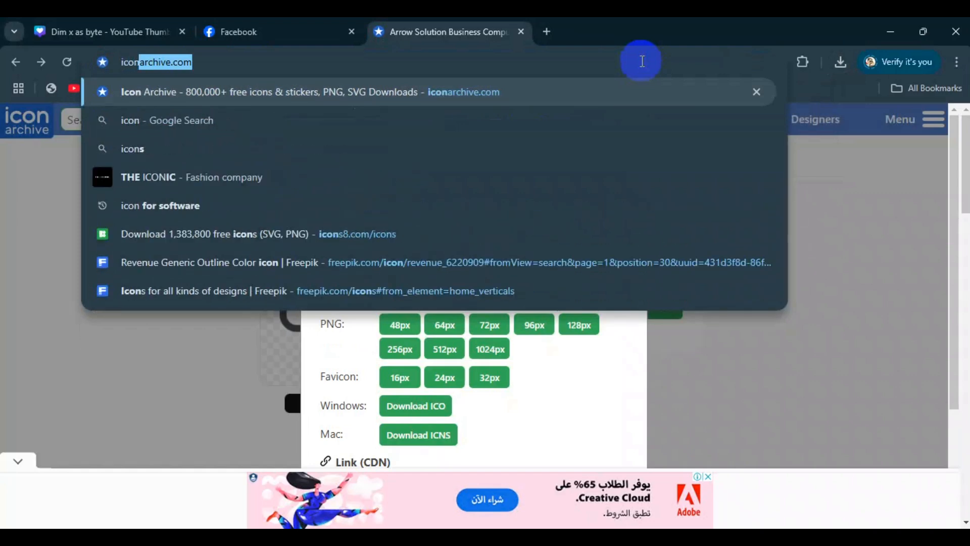
pyautogui.press('Return')
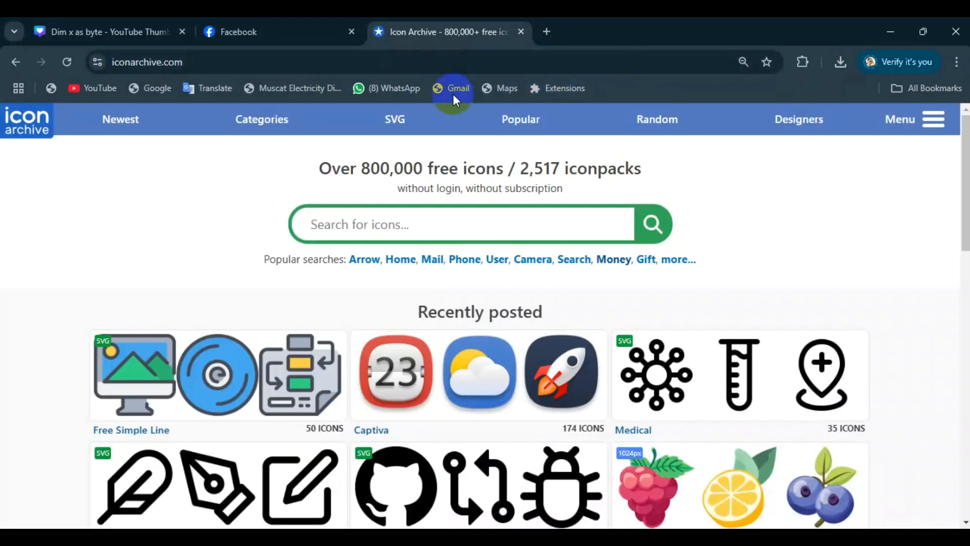
# Search iconarchive.com for "computer" icons
pyautogui.scroll(-2, 475, 303)
pyautogui.scroll(2, 499, 358)
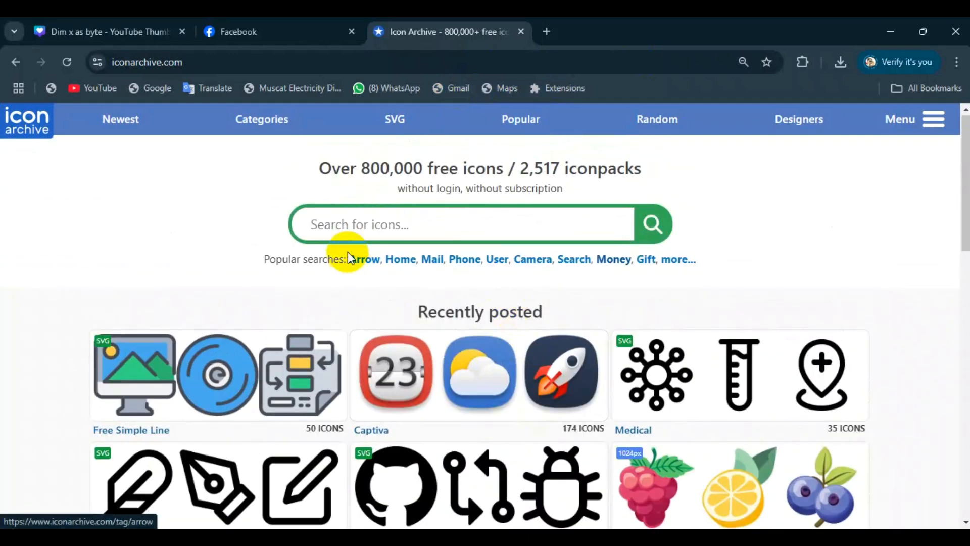
pyautogui.click(349, 227)
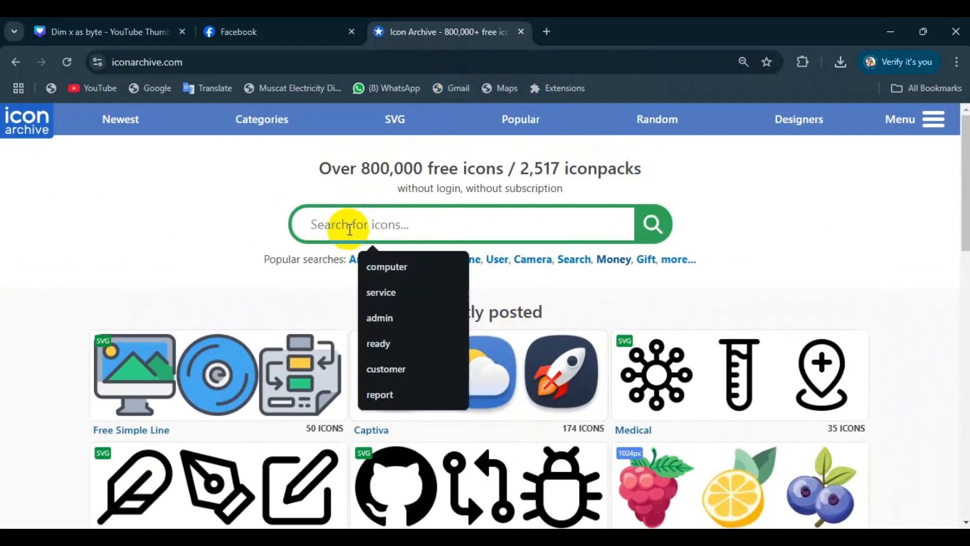
pyautogui.click(372, 267)
pyautogui.press('Return')
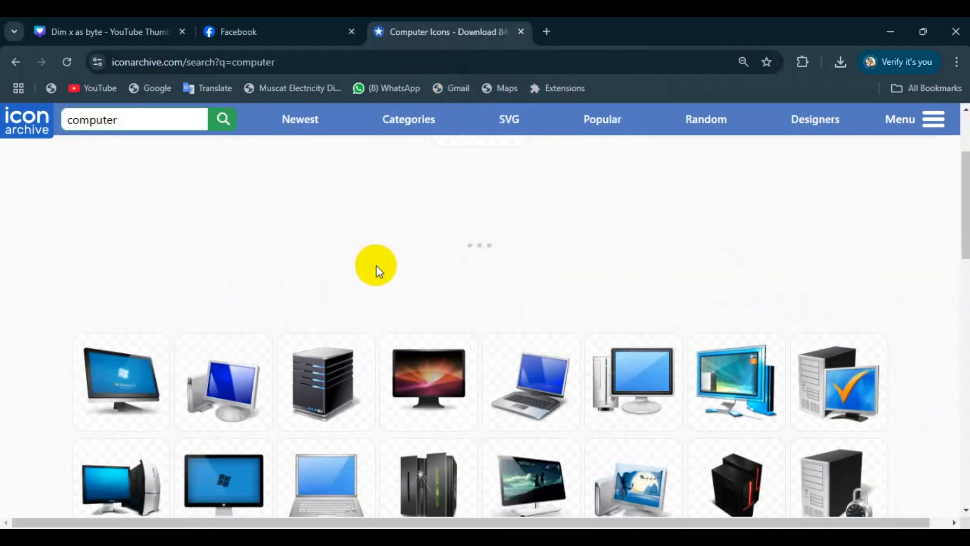
# Browse the computer icon results and open the Icons-Land Computer icon showing a blue-screen monitor beside a desktop tower
pyautogui.scroll(-12, 376, 265)
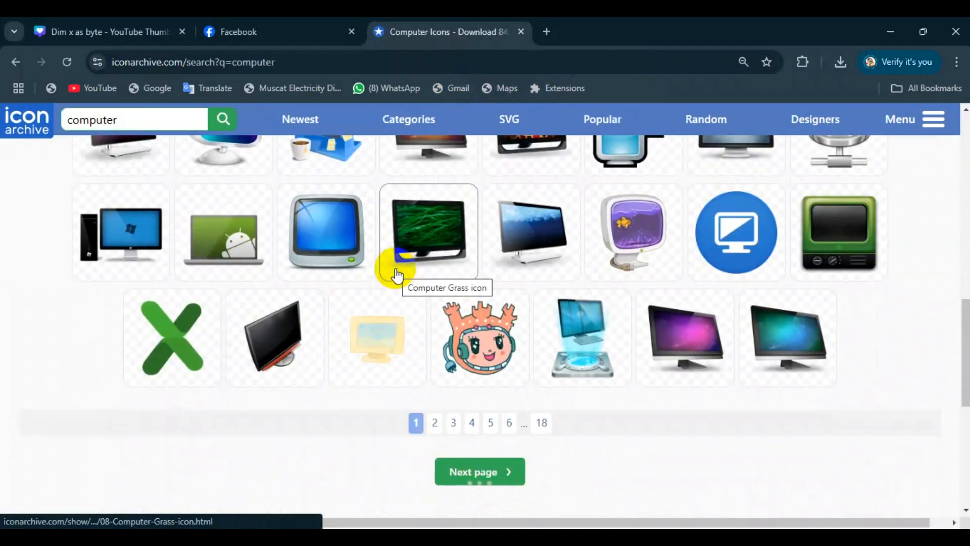
pyautogui.scroll(3, 567, 320)
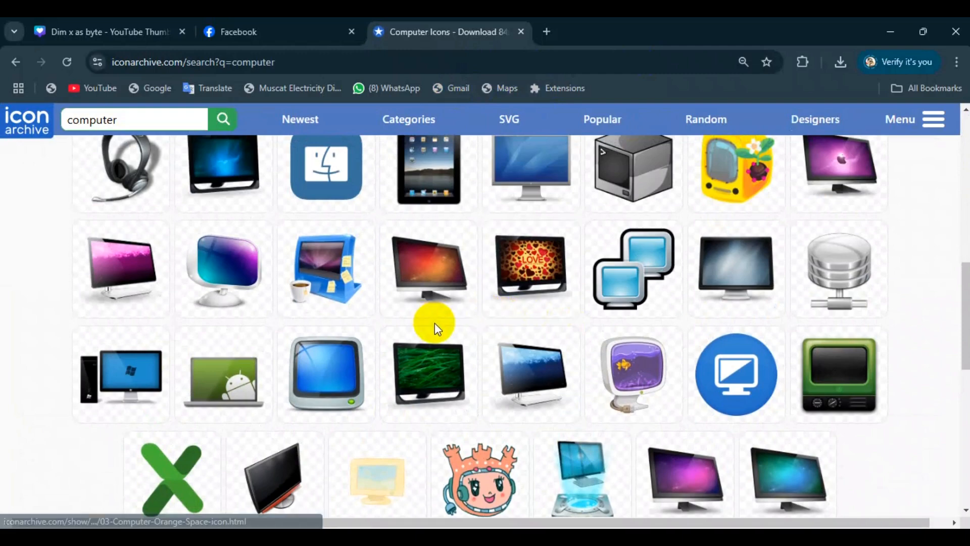
pyautogui.scroll(8, 434, 323)
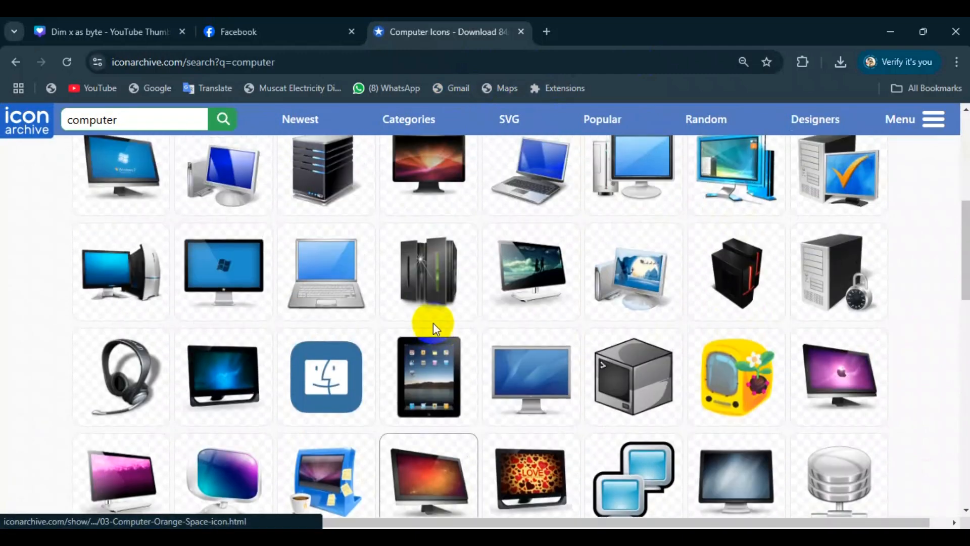
pyautogui.scroll(-3, 372, 311)
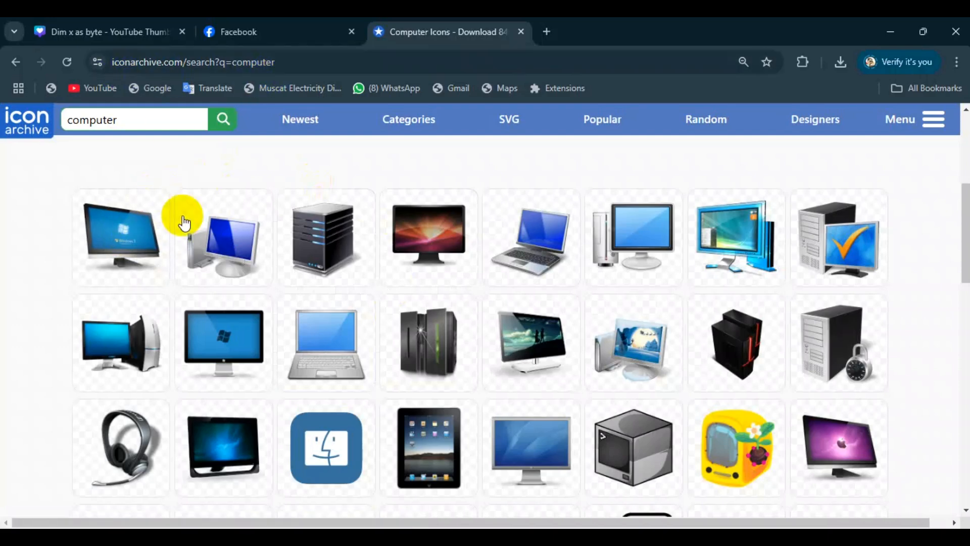
pyautogui.click(243, 237)
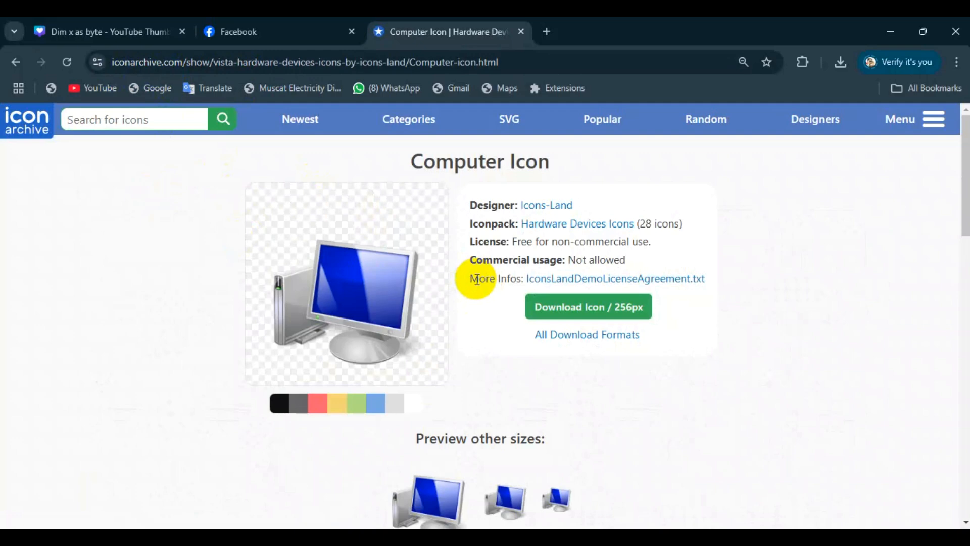
# Display all download formats of the Computer icon, choose the 32px favicon size and close the format list
pyautogui.click(586, 336)
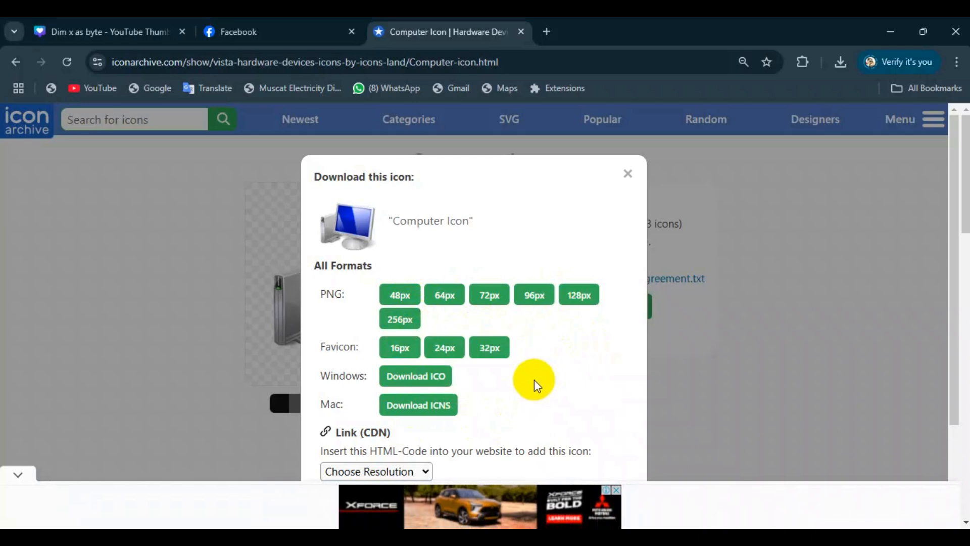
pyautogui.click(483, 353)
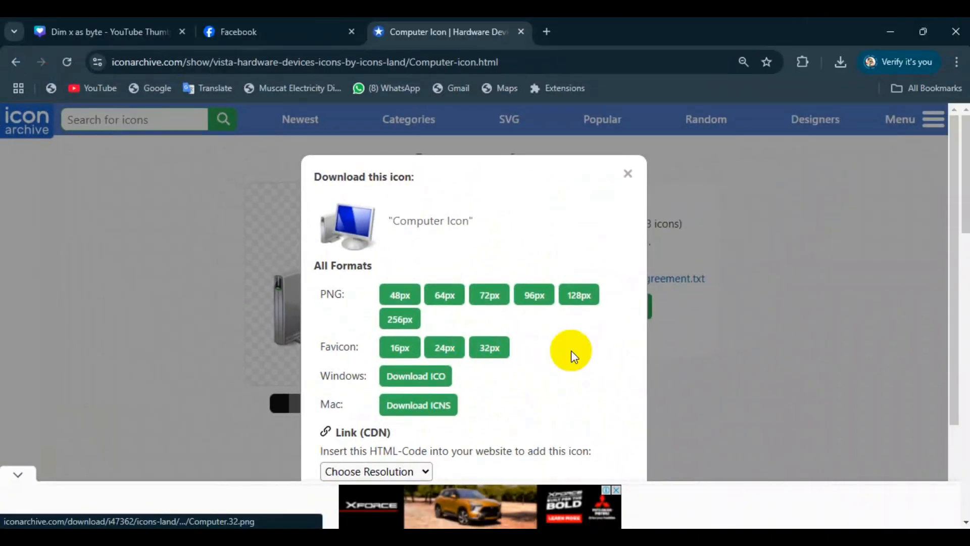
pyautogui.click(629, 175)
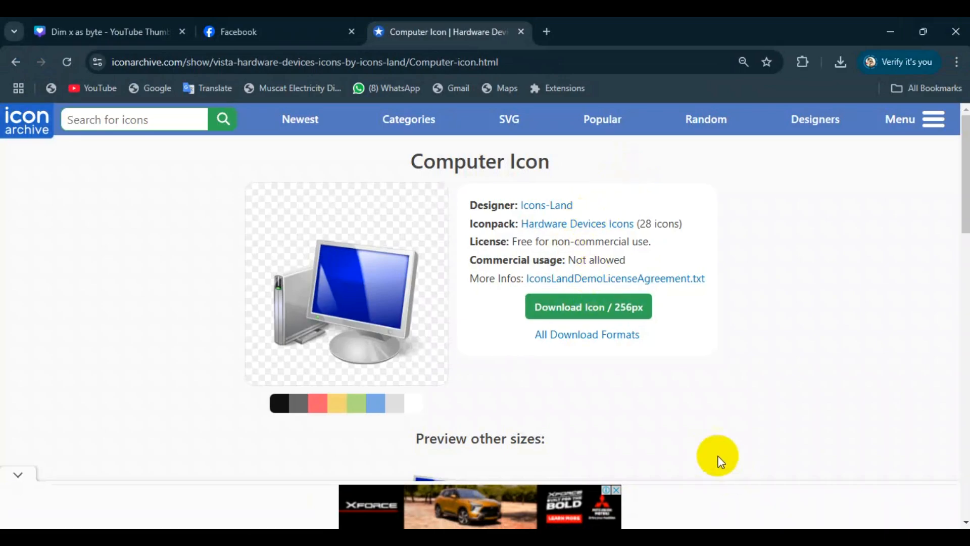